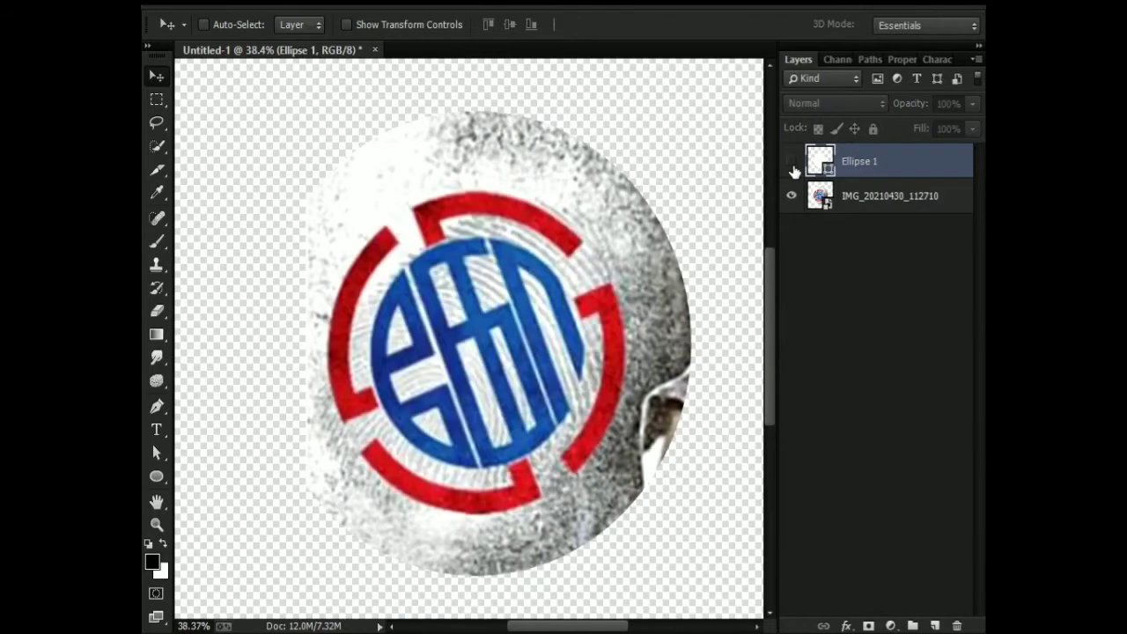
Duplicate the Ellipse 1 shape below the original, show the copy and scale it to 83.13% about its centre.
{"action": "left_click_drag", "start_coordinate": [820, 161], "coordinate": [820, 183]}
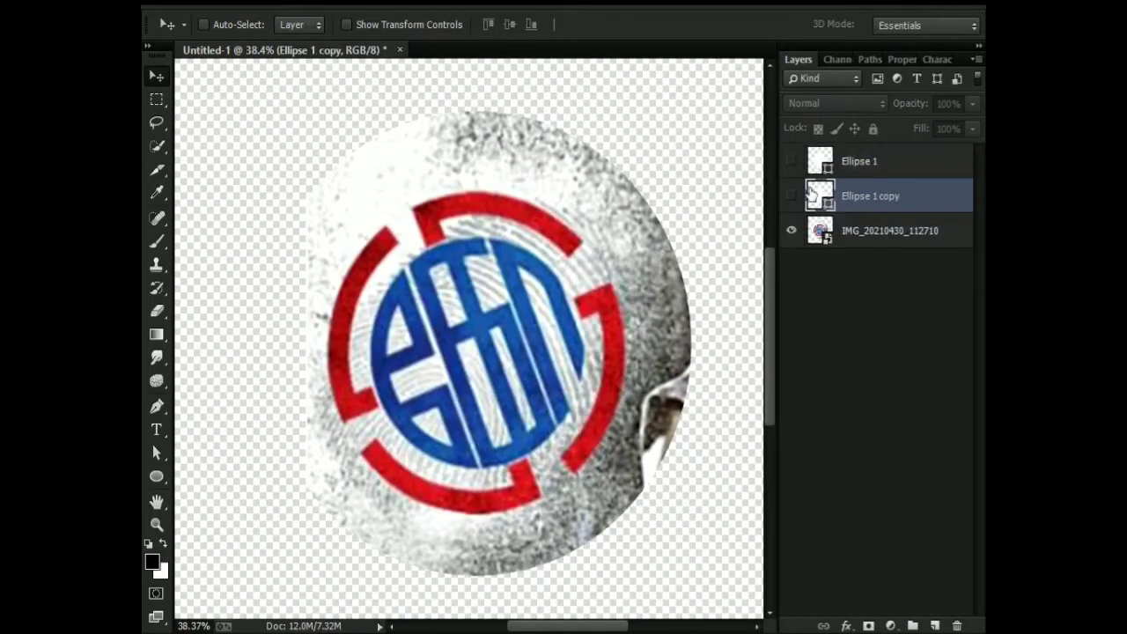
{"action": "left_click", "coordinate": [792, 195]}
{"action": "key", "text": "ctrl+t"}
{"action": "left_click_drag", "start_coordinate": [626, 186], "coordinate": [608, 211]}
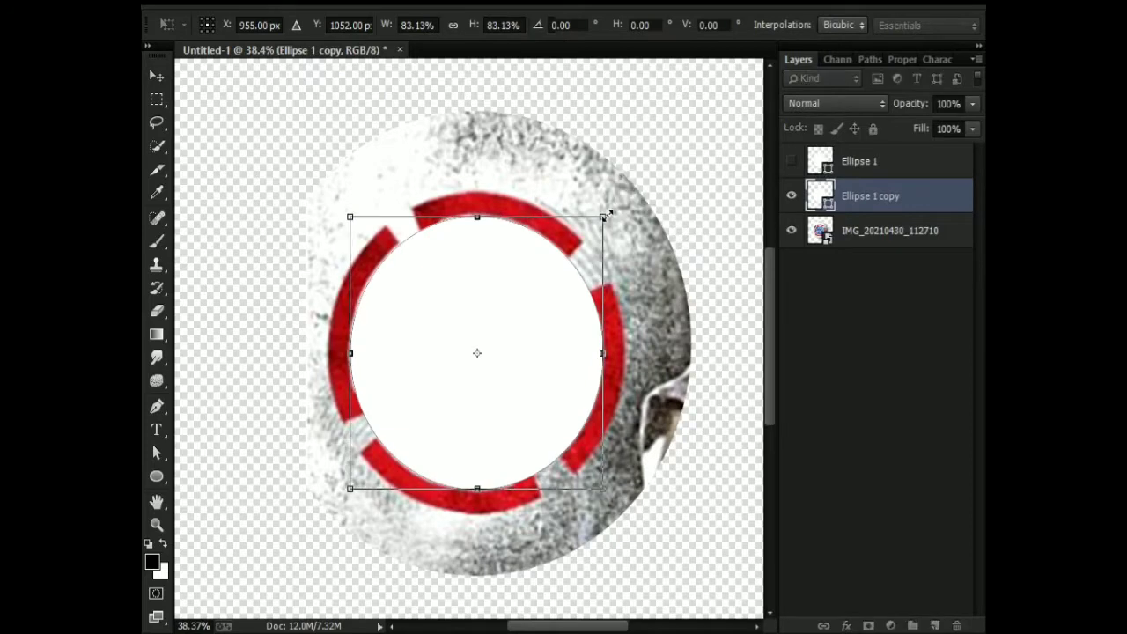
{"action": "key", "text": "Return"}
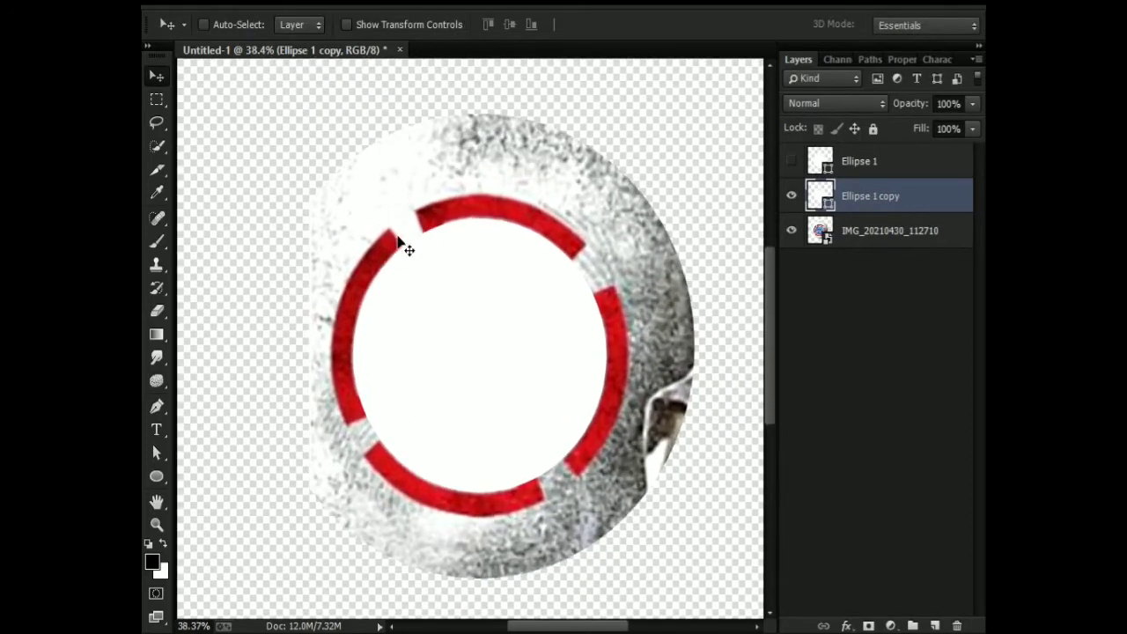
Hide the ellipse copy and draw a vertical white rectangle about 95 px wide and 1248 px high across the emblem.
{"action": "scroll", "coordinate": [398, 238], "scroll_direction": "up", "scroll_amount": 1}
{"action": "scroll", "coordinate": [481, 330], "scroll_direction": "down", "scroll_amount": 2}
{"action": "key", "text": "ctrl+comma"}
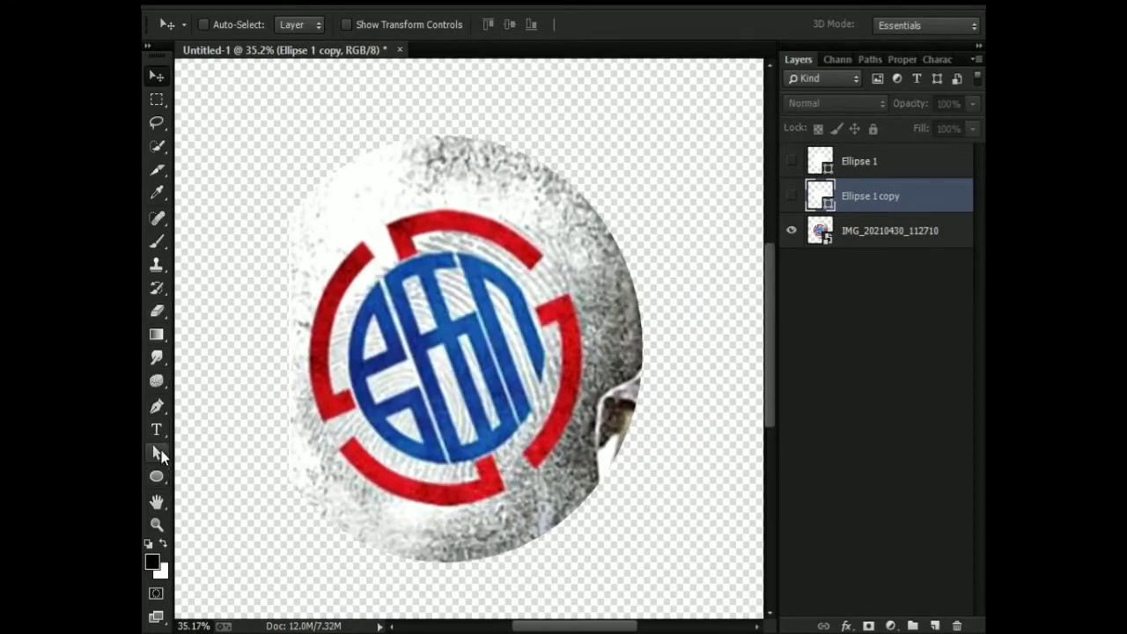
{"action": "left_click_drag", "start_coordinate": [156, 477], "coordinate": [199, 473]}
{"action": "mouse_move", "coordinate": [425, 175]}
{"action": "left_mouse_down"}
{"action": "mouse_move", "coordinate": [453, 333]}
{"action": "mouse_move", "coordinate": [452, 566]}
{"action": "left_mouse_up"}
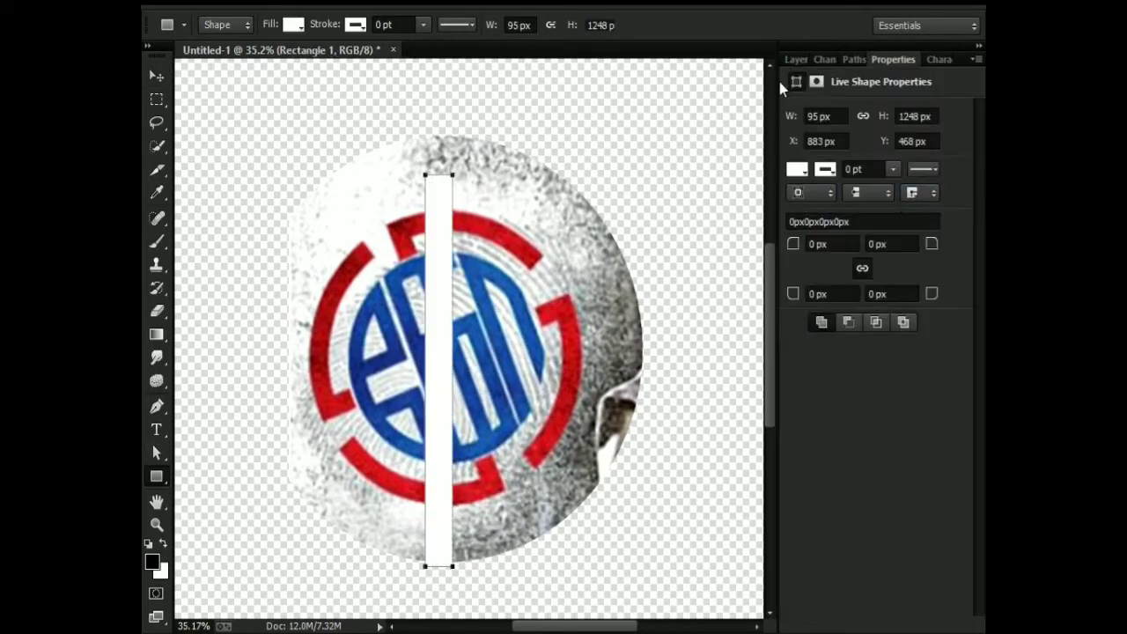
{"action": "left_click", "coordinate": [796, 59]}
{"action": "key", "text": "v"}
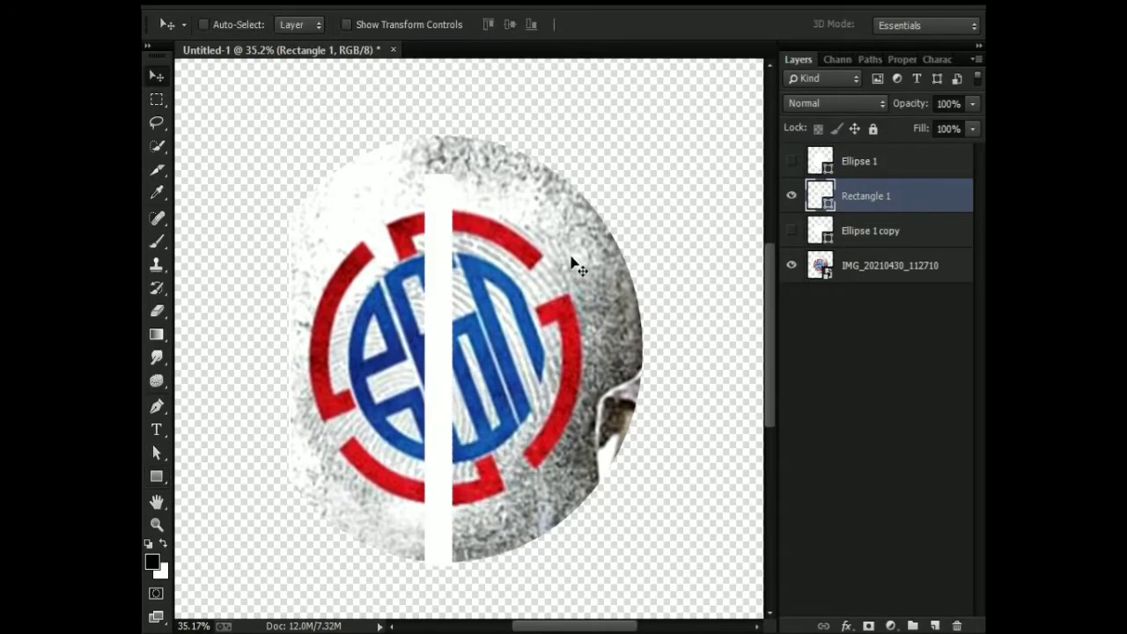
Rotate the rectangle about 21° counterclockwise and adjust its width and position so it follows the emblem's diagonal gaps.
{"action": "key", "text": "ctrl+t"}
{"action": "left_click_drag", "start_coordinate": [467, 123], "coordinate": [386, 166]}
{"action": "left_click_drag", "start_coordinate": [414, 333], "coordinate": [430, 327]}
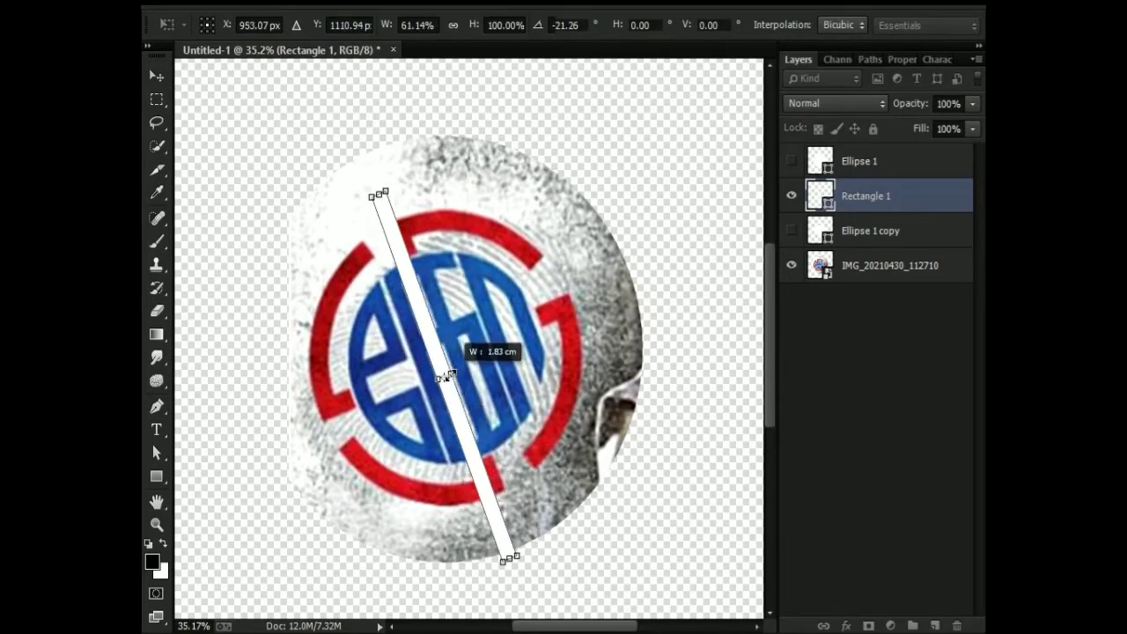
{"action": "mouse_move", "coordinate": [437, 370]}
{"action": "left_mouse_down"}
{"action": "mouse_move", "coordinate": [475, 373]}
{"action": "mouse_move", "coordinate": [441, 378]}
{"action": "left_mouse_up"}
{"action": "key", "text": "Return"}
{"action": "scroll", "coordinate": [392, 282], "scroll_direction": "up", "scroll_amount": 5}
{"action": "scroll", "coordinate": [466, 352], "scroll_direction": "down", "scroll_amount": 5}
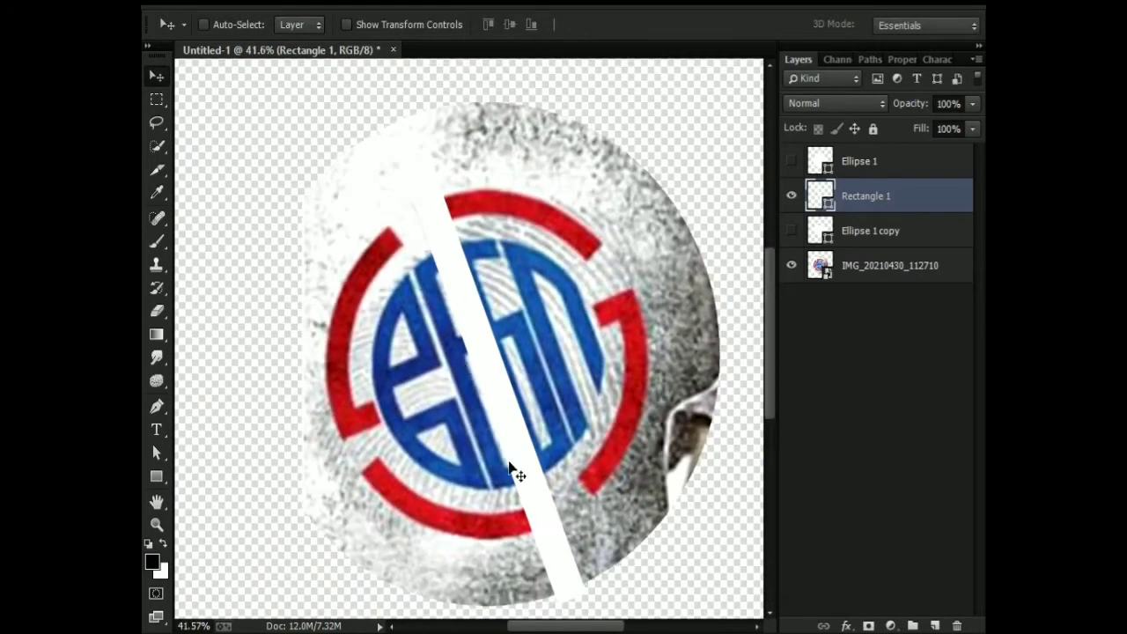
Rasterize Ellipse 1 and cut the area of the Ellipse 1 copy out of it, leaving a white ring.
{"action": "left_click", "coordinate": [794, 232]}
{"action": "left_click", "coordinate": [793, 231]}
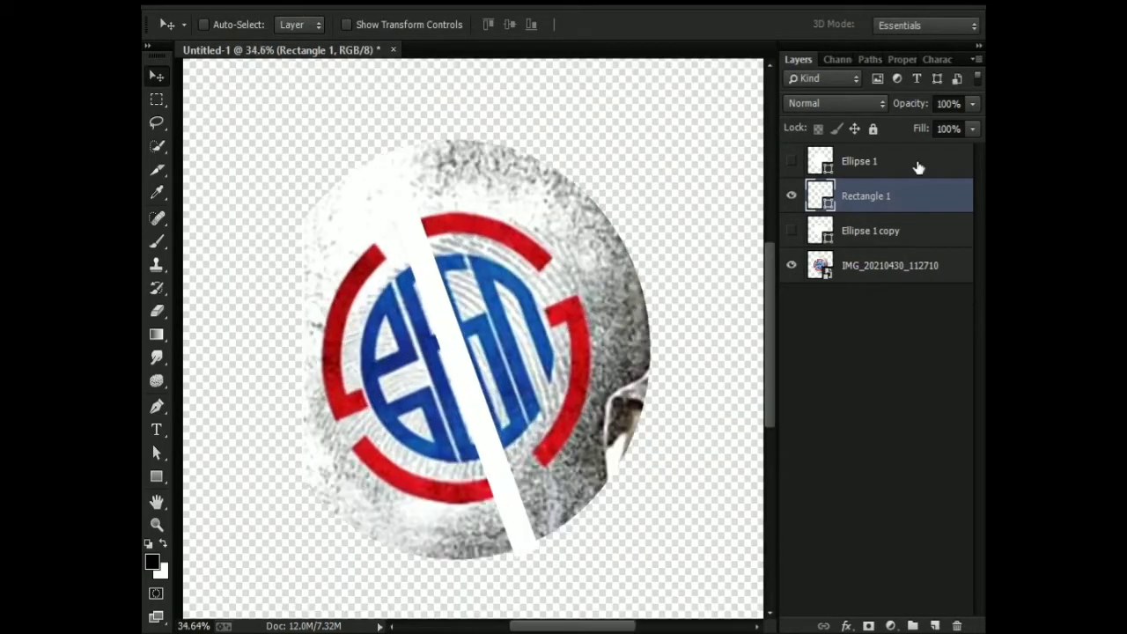
{"action": "left_click", "coordinate": [791, 195]}
{"action": "left_click", "coordinate": [791, 162]}
{"action": "left_click", "coordinate": [823, 168]}
{"action": "left_click", "coordinate": [822, 168], "text": "ctrl"}
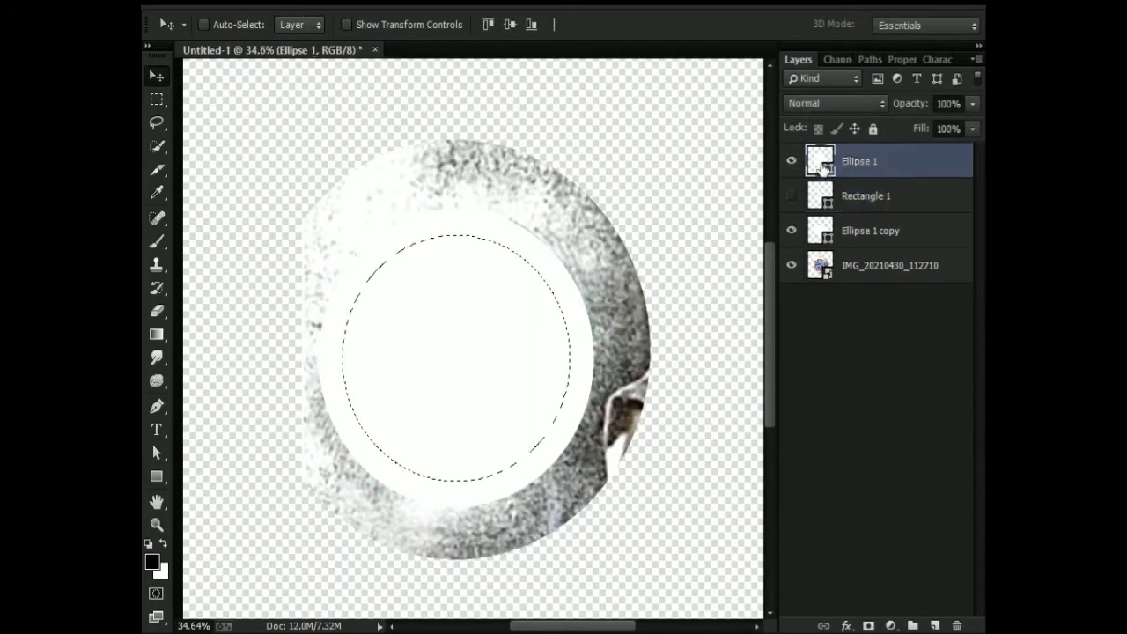
{"action": "key", "text": "Delete"}
{"action": "key", "text": "Return"}
{"action": "right_click", "coordinate": [921, 164]}
{"action": "left_click", "coordinate": [652, 226]}
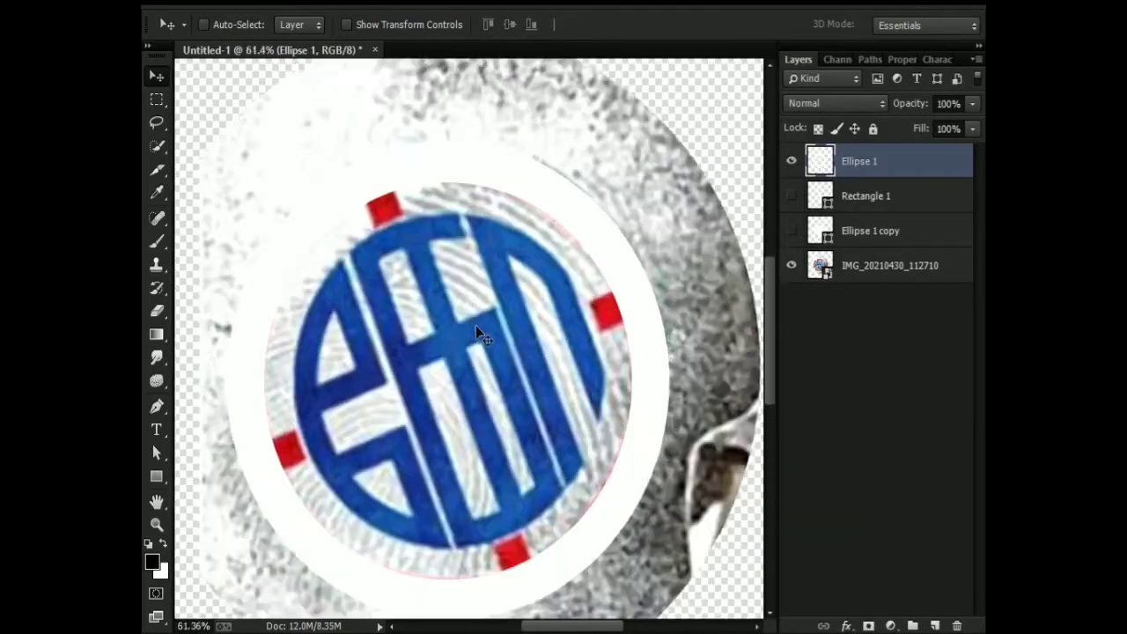
Show Rectangle 1 and add a layer mask to it made from its own outline.
{"action": "scroll", "coordinate": [476, 325], "scroll_direction": "down", "scroll_amount": 5}
{"action": "left_click", "coordinate": [791, 195]}
{"action": "left_click", "coordinate": [824, 169], "text": "ctrl"}
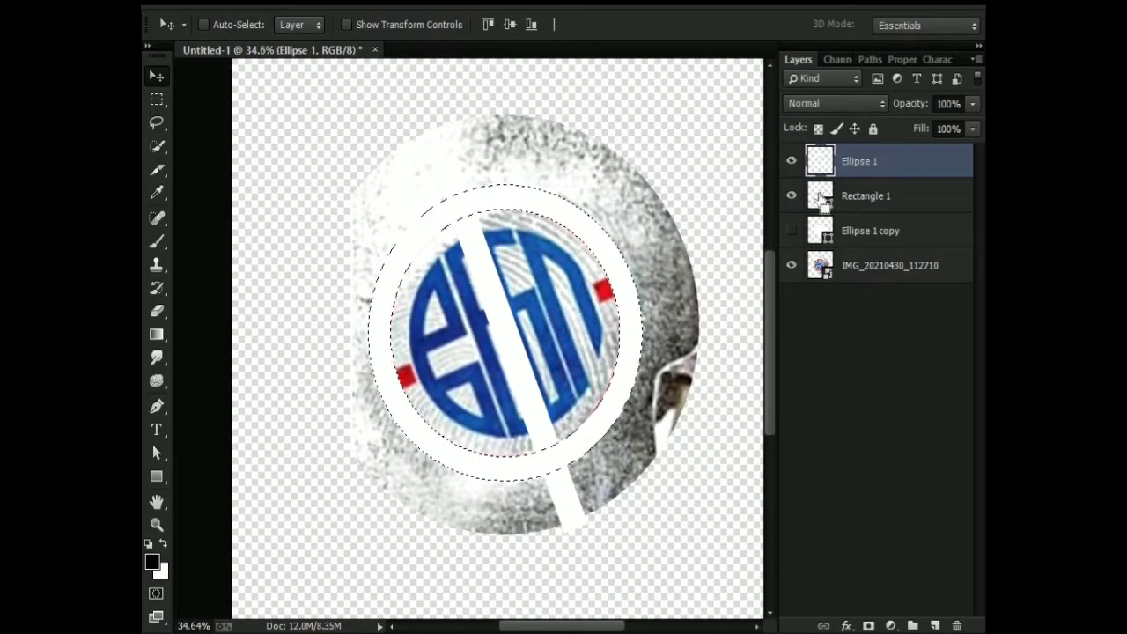
{"action": "key", "text": "ctrl+d"}
{"action": "left_click", "coordinate": [821, 169], "text": "ctrl"}
{"action": "scroll", "coordinate": [476, 233], "scroll_direction": "up", "scroll_amount": 4}
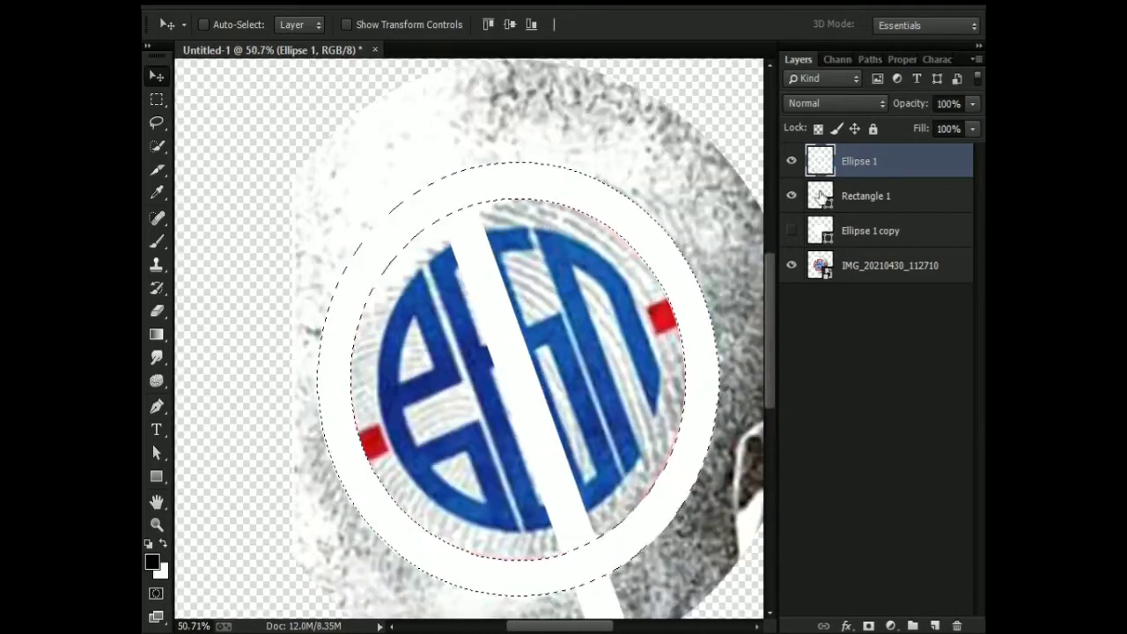
{"action": "left_click", "coordinate": [829, 196]}
{"action": "left_click", "coordinate": [868, 626]}
Load the ring's outline as a selection, ready a black 150 px brush on the Rectangle 1 mask, and clear the selection.
{"action": "left_click", "coordinate": [820, 168]}
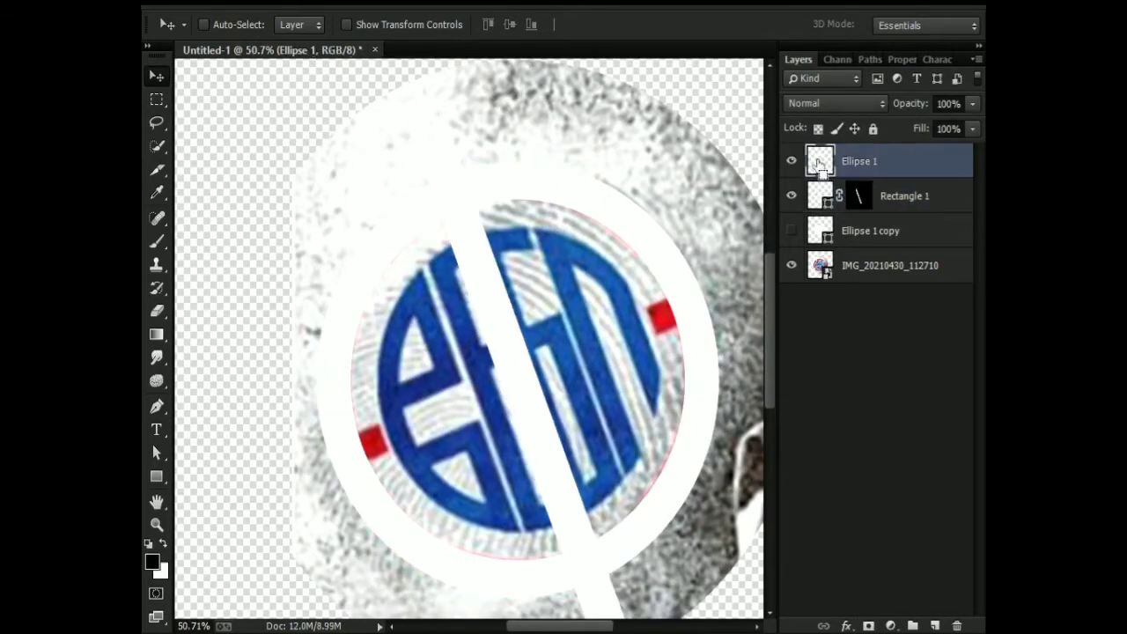
{"action": "left_click", "coordinate": [821, 167], "text": "ctrl"}
{"action": "key", "text": "b"}
{"action": "left_click", "coordinate": [858, 196]}
{"action": "right_click", "coordinate": [612, 238]}
{"action": "left_click_drag", "start_coordinate": [605, 259], "coordinate": [640, 276]}
{"action": "key", "text": "Return"}
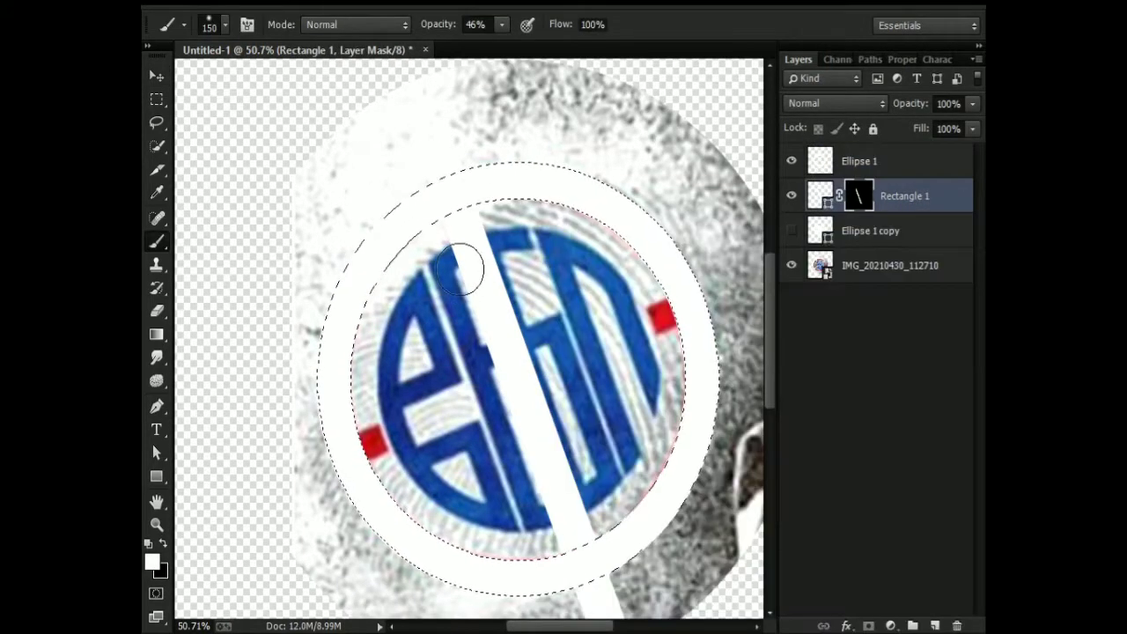
{"action": "key", "text": "x"}
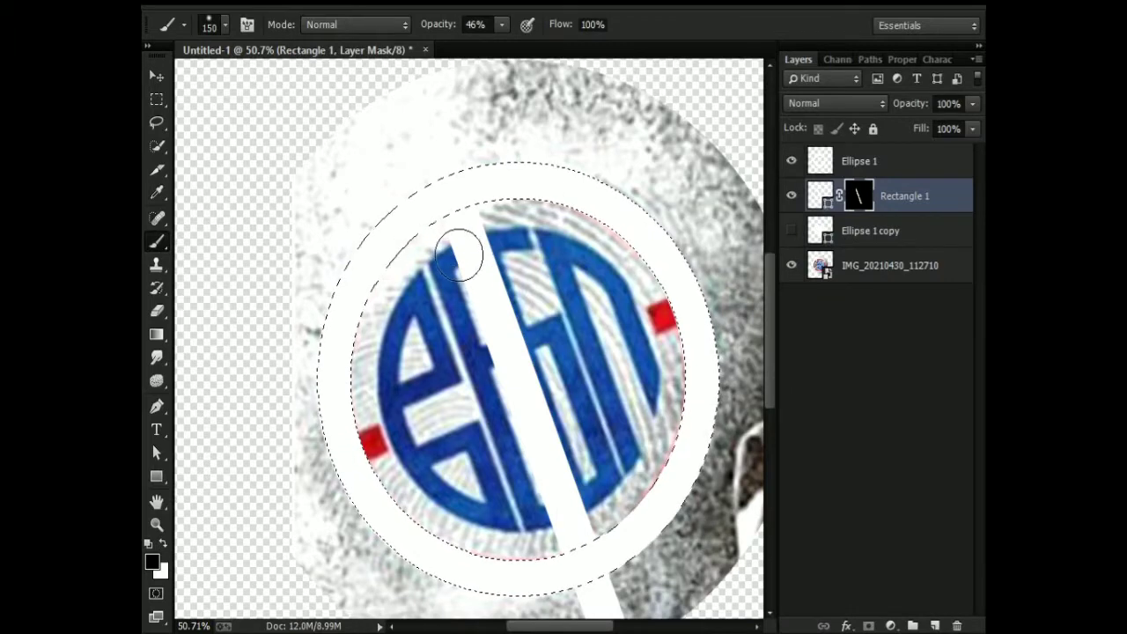
{"action": "scroll", "coordinate": [430, 233], "scroll_direction": "up", "scroll_amount": 1}
{"action": "key", "text": "ctrl+d"}
{"action": "left_click", "coordinate": [791, 195]}
{"action": "left_click", "coordinate": [791, 195]}
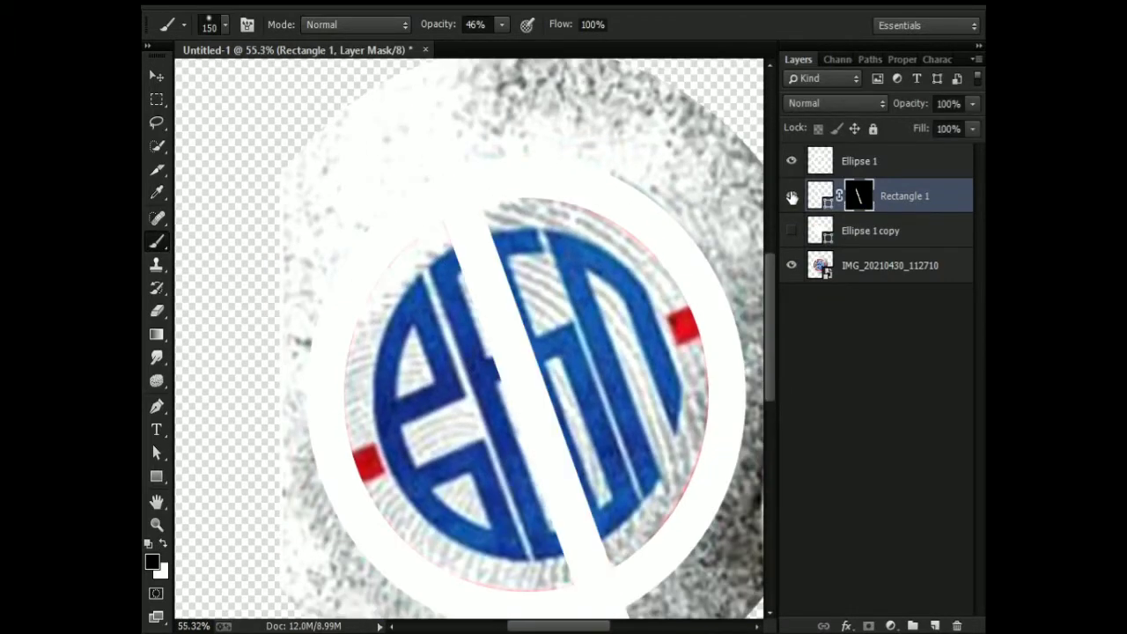
Show the Ellipse 1 copy and scale it down until it just covers the blue lettering circle.
{"action": "left_click", "coordinate": [823, 165]}
{"action": "left_click", "coordinate": [790, 232]}
{"action": "key", "text": "ctrl+t"}
{"action": "scroll", "coordinate": [616, 295], "scroll_direction": "down", "scroll_amount": 5}
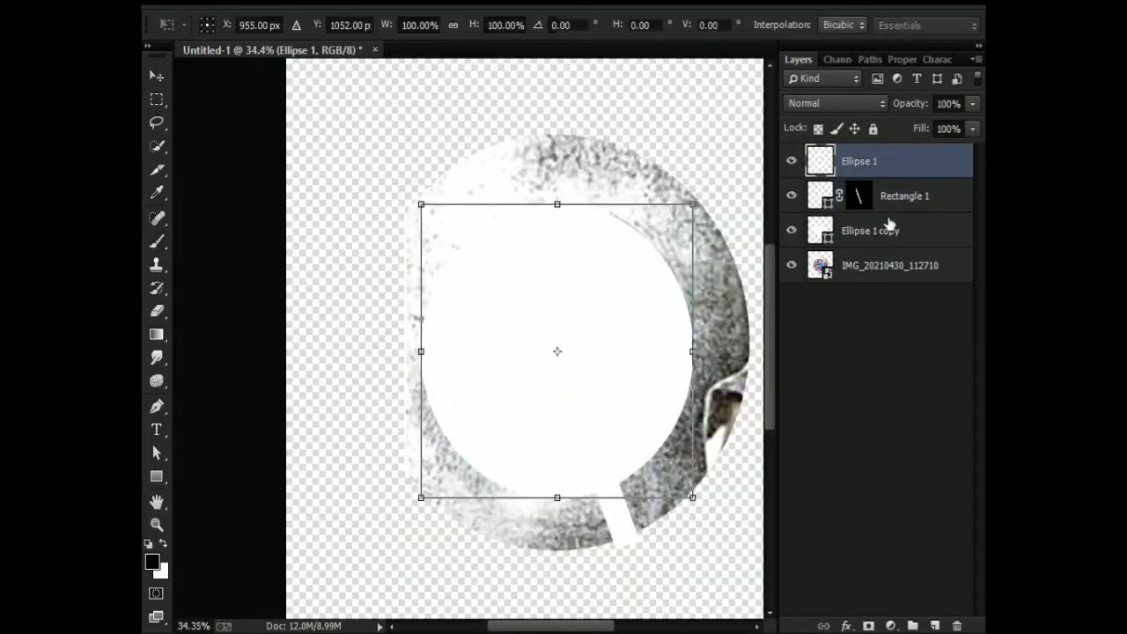
{"action": "key", "text": "Escape"}
{"action": "left_click", "coordinate": [829, 235]}
{"action": "key", "text": "ctrl+t"}
{"action": "scroll", "coordinate": [594, 410], "scroll_direction": "down", "scroll_amount": 4}
{"action": "left_click_drag", "start_coordinate": [533, 432], "coordinate": [507, 407]}
{"action": "scroll", "coordinate": [462, 369], "scroll_direction": "up", "scroll_amount": 8}
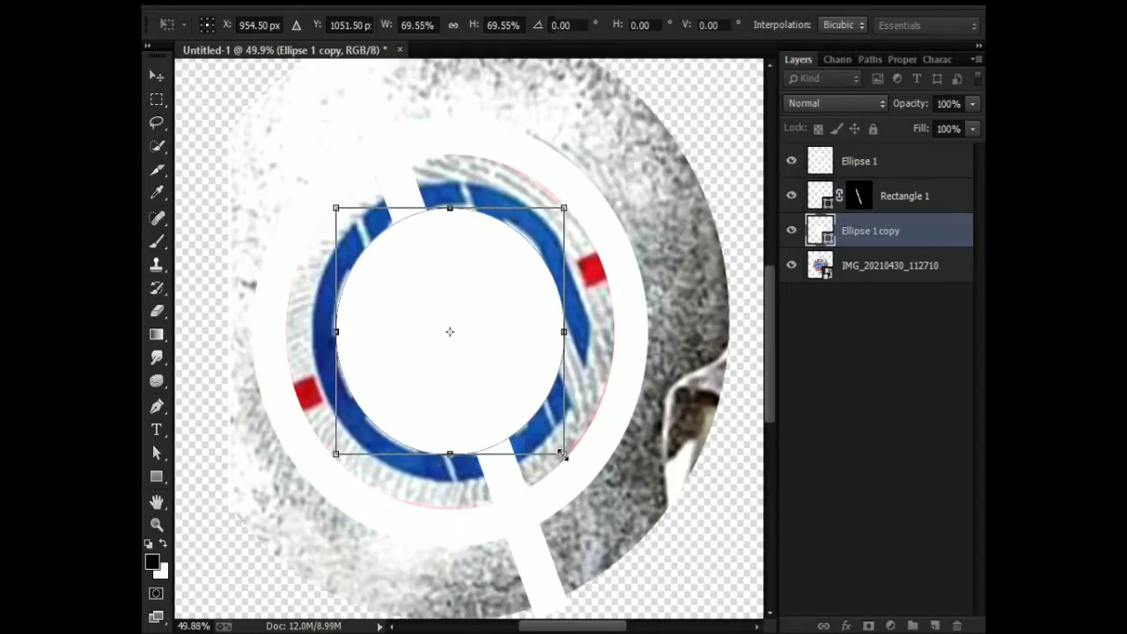
{"action": "left_click_drag", "start_coordinate": [562, 456], "coordinate": [588, 488]}
{"action": "key", "text": "Return"}
{"action": "scroll", "coordinate": [531, 344], "scroll_direction": "up", "scroll_amount": 2}
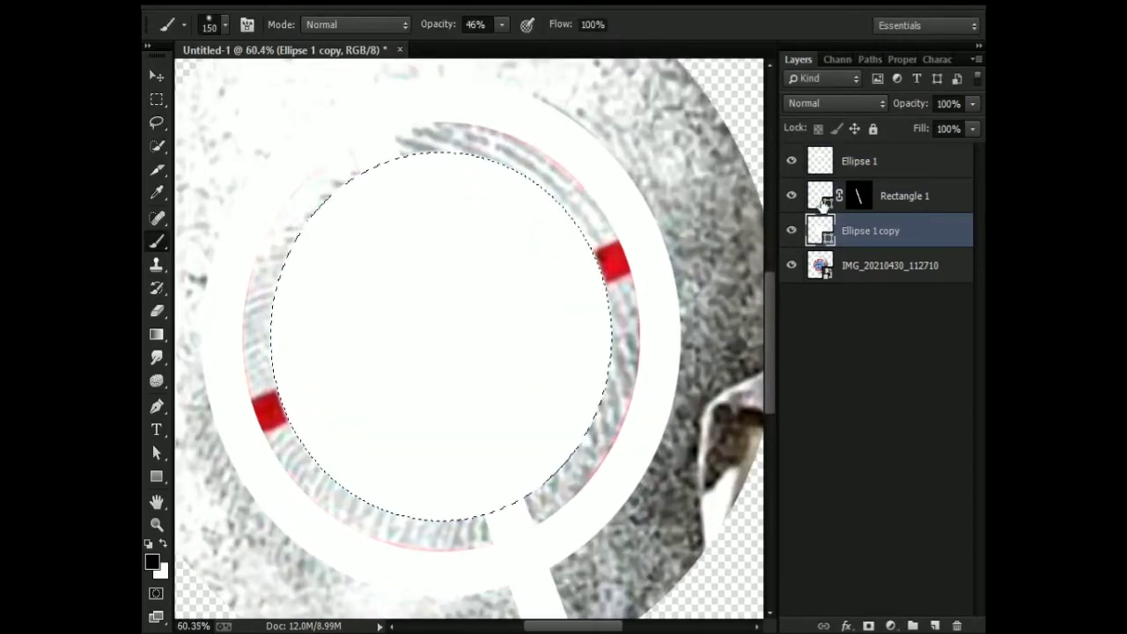
Paint black at 46% opacity with an enlarged brush on the Rectangle 1 mask, inside the small ellipse's selection.
{"action": "left_click", "coordinate": [858, 195]}
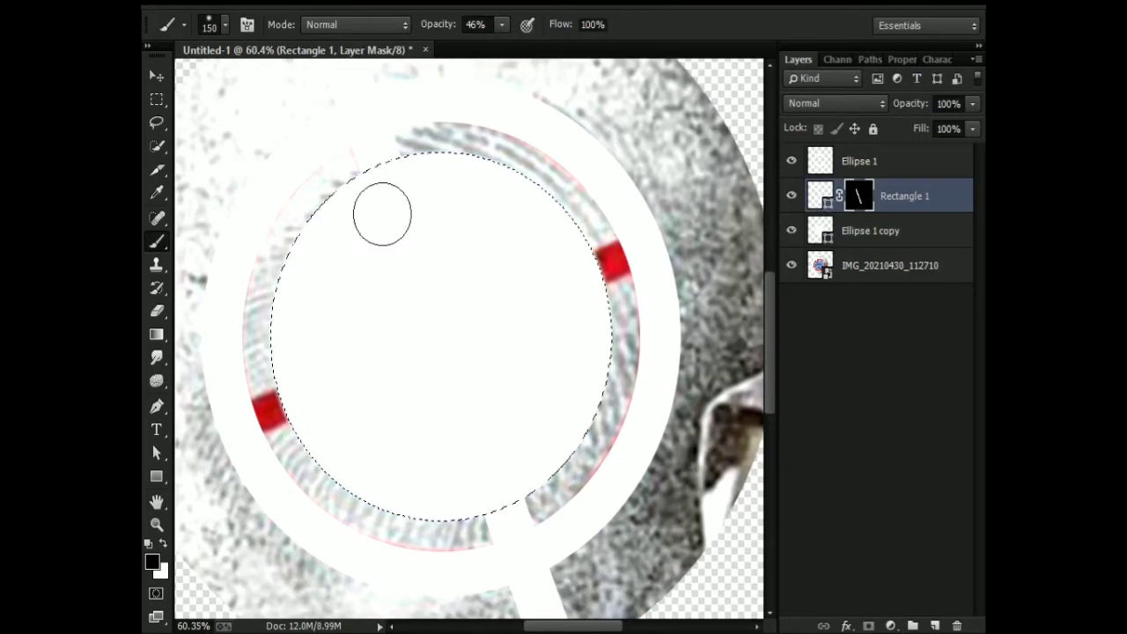
{"action": "key", "text": "bracketright"}
{"action": "key", "text": "bracketright"}
{"action": "key", "text": "bracketright"}
{"action": "key", "text": "bracketright"}
{"action": "key", "text": "bracketright"}
{"action": "key", "text": "bracketright"}
{"action": "key", "text": "bracketright"}
{"action": "key", "text": "bracketright"}
{"action": "key", "text": "bracketright"}
{"action": "key", "text": "bracketright"}
{"action": "key", "text": "bracketright"}
{"action": "left_click", "coordinate": [443, 333]}
{"action": "key", "text": "ctrl+d"}
{"action": "scroll", "coordinate": [454, 341], "scroll_direction": "down", "scroll_amount": 2}
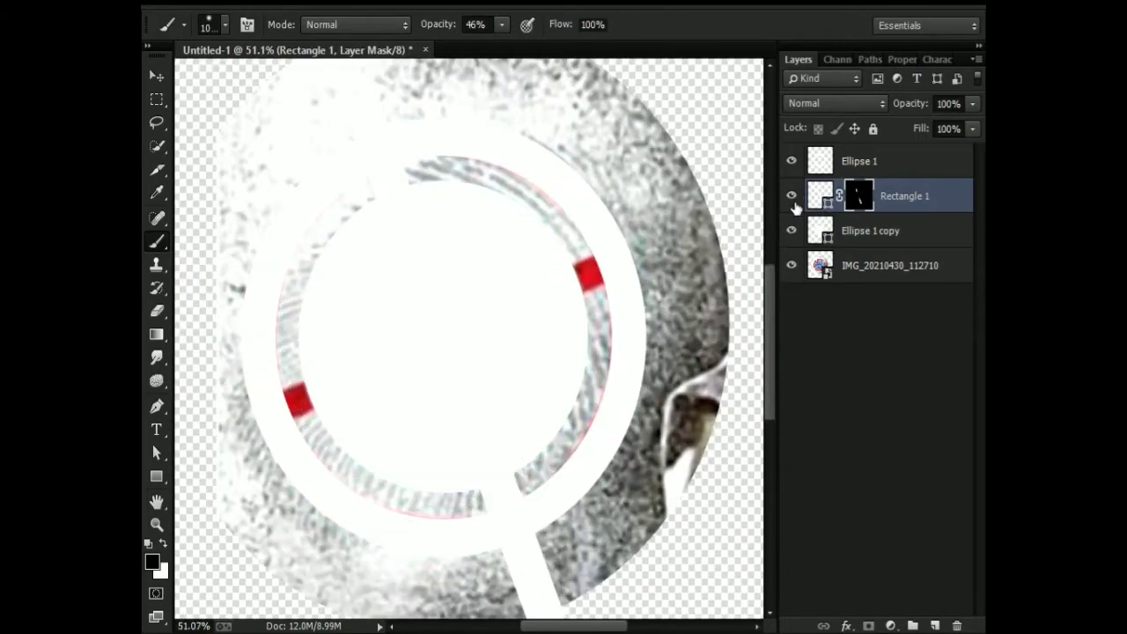
{"action": "left_click", "coordinate": [791, 230]}
{"action": "scroll", "coordinate": [425, 331], "scroll_direction": "up", "scroll_amount": 1}
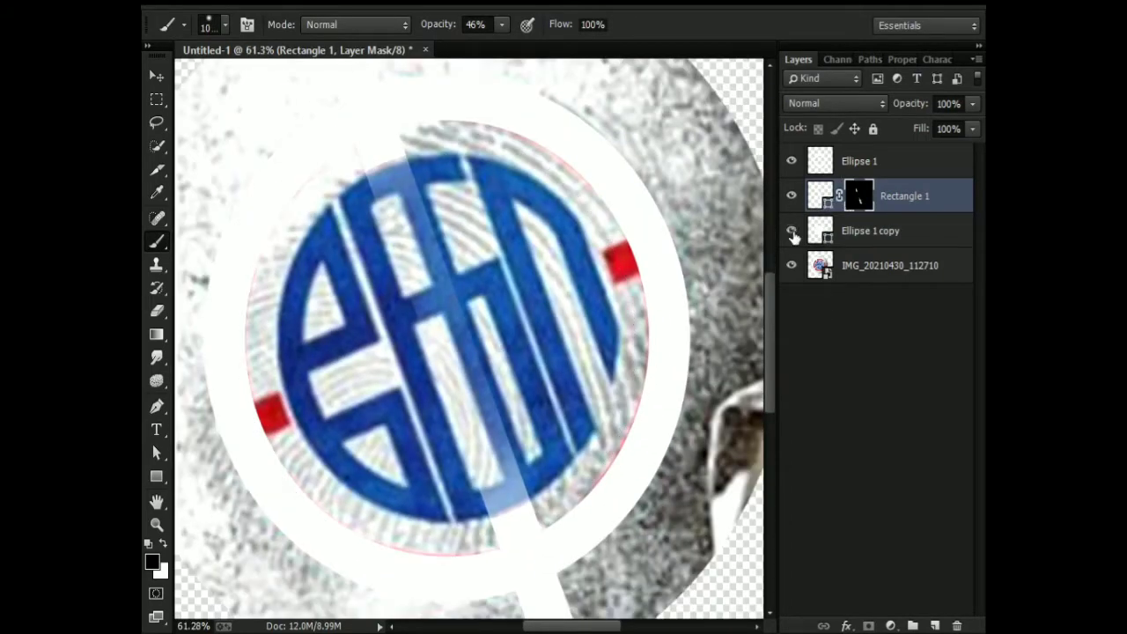
Paint black at 100% opacity on the Rectangle 1 mask inside the small ellipse to hide the bar over the lettering.
{"action": "left_click", "coordinate": [791, 230]}
{"action": "left_click", "coordinate": [853, 198], "text": "ctrl"}
{"action": "left_click", "coordinate": [443, 346]}
{"action": "key", "text": "ctrl+d"}
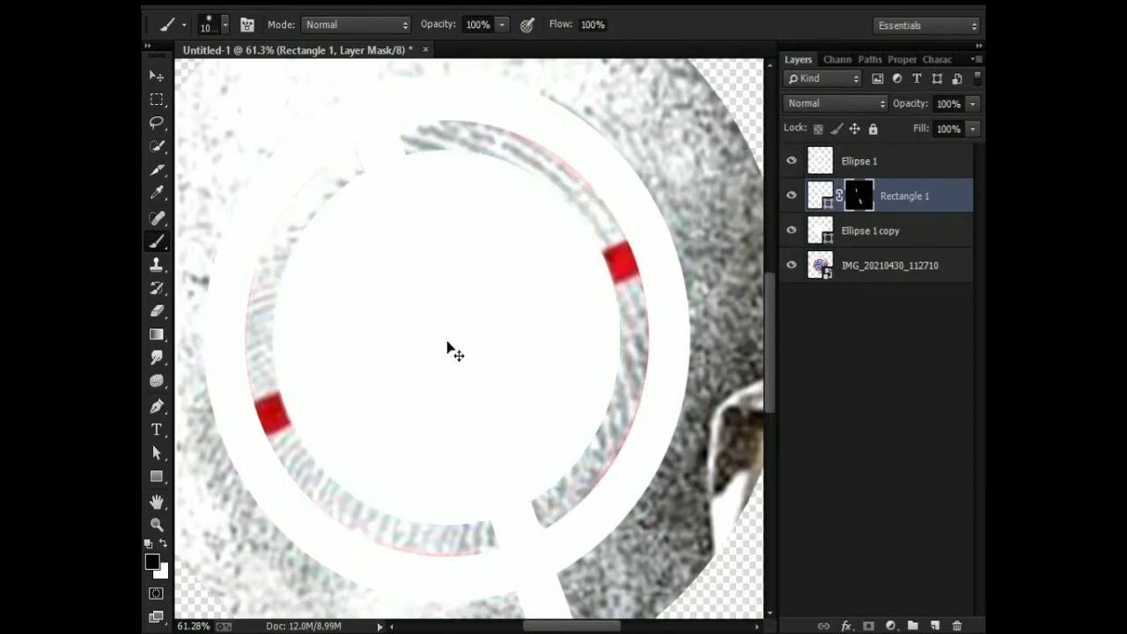
{"action": "key", "text": "bracketleft"}
{"action": "key", "text": "bracketleft"}
{"action": "key", "text": "bracketleft"}
{"action": "key", "text": "bracketleft"}
{"action": "key", "text": "bracketleft"}
{"action": "key", "text": "bracketleft"}
{"action": "key", "text": "bracketleft"}
{"action": "key", "text": "bracketleft"}
{"action": "key", "text": "bracketleft"}
{"action": "key", "text": "bracketleft"}
{"action": "left_click", "coordinate": [791, 230]}
{"action": "scroll", "coordinate": [436, 249], "scroll_direction": "down", "scroll_amount": 1}
Duplicate Rectangle 1 with its mask and rotate the copy by 90°.
{"action": "left_click_drag", "start_coordinate": [819, 196], "coordinate": [820, 214]}
{"action": "key", "text": "ctrl+t"}
{"action": "scroll", "coordinate": [592, 282], "scroll_direction": "down", "scroll_amount": 4}
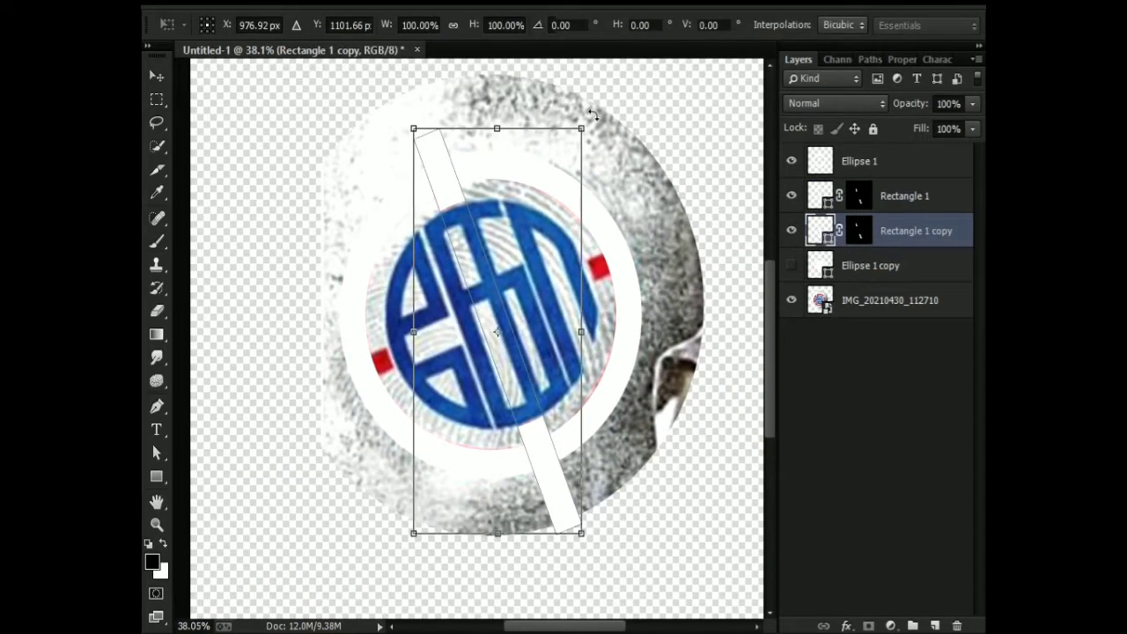
{"action": "left_click_drag", "start_coordinate": [593, 114], "coordinate": [695, 400]}
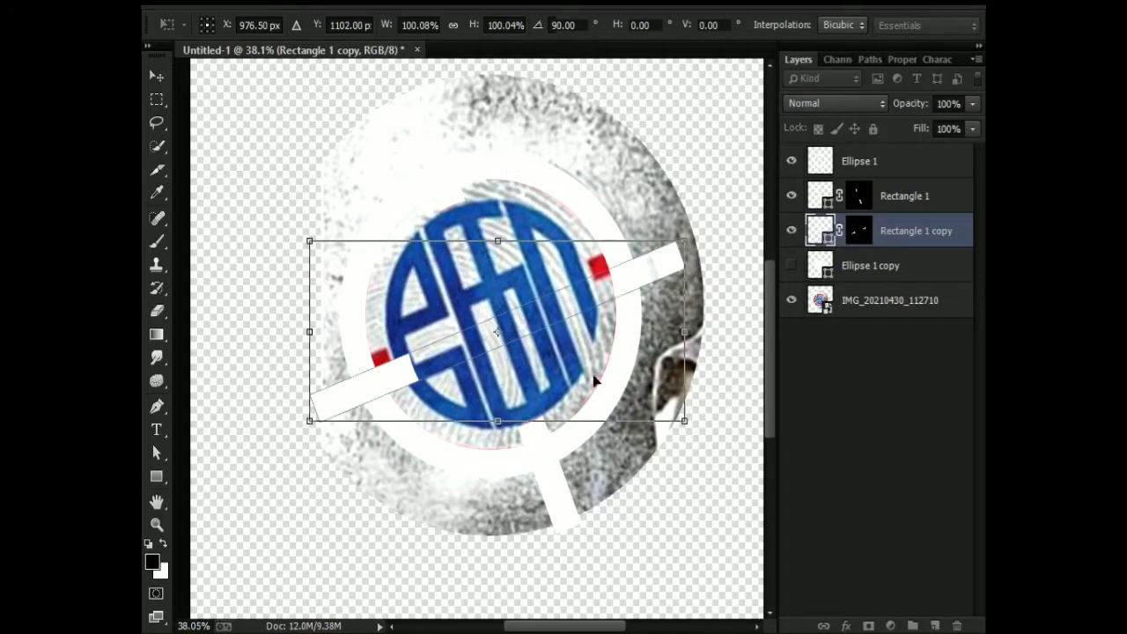
Nudge the rotated bar upward to line it up with the side gaps of the emblem and apply the transform.
{"action": "scroll", "coordinate": [461, 329], "scroll_direction": "up", "scroll_amount": 1}
{"action": "scroll", "coordinate": [526, 306], "scroll_direction": "down", "scroll_amount": 1}
{"action": "scroll", "coordinate": [525, 308], "scroll_direction": "up", "scroll_amount": 2}
{"action": "key", "text": "Up"}
{"action": "key", "text": "Up"}
{"action": "key", "text": "Up"}
{"action": "key", "text": "Up"}
{"action": "key", "text": "Up"}
{"action": "key", "text": "Up"}
{"action": "key", "text": "Up"}
{"action": "key", "text": "Up"}
{"action": "key", "text": "Up"}
{"action": "key", "text": "Up"}
{"action": "key", "text": "Up"}
{"action": "key", "text": "Up"}
{"action": "key", "text": "Up"}
{"action": "key", "text": "Up"}
{"action": "key", "text": "Up"}
{"action": "key", "text": "Up"}
{"action": "key", "text": "Up"}
{"action": "key", "text": "Up"}
{"action": "key", "text": "Up"}
{"action": "key", "text": "Up"}
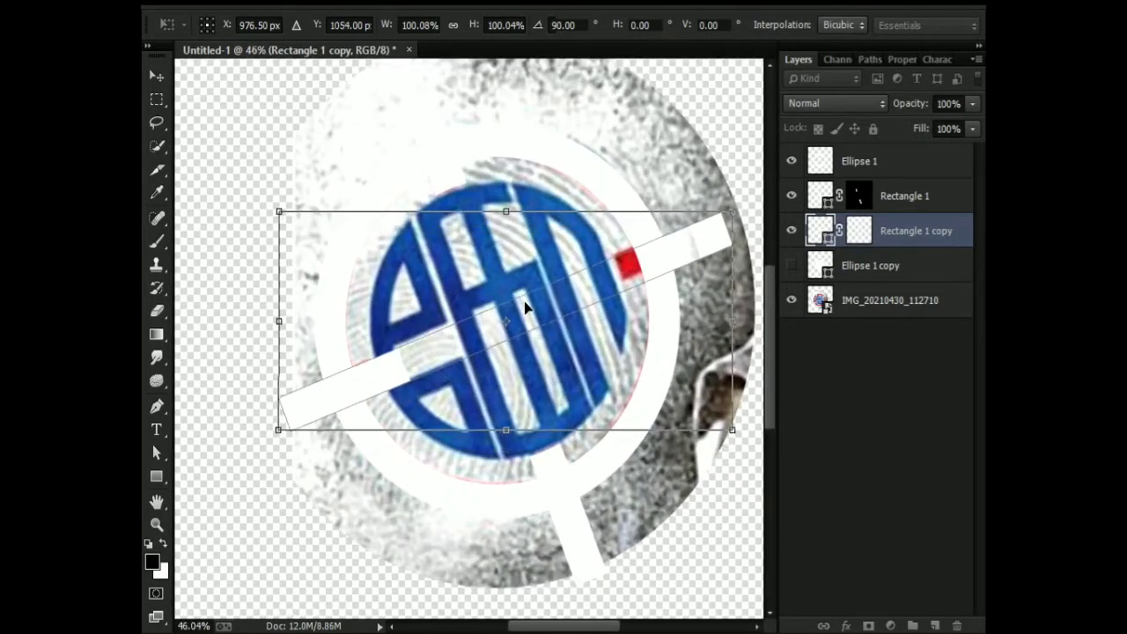
{"action": "key", "text": "Up"}
{"action": "key", "text": "Up"}
{"action": "key", "text": "Up"}
{"action": "key", "text": "Up"}
{"action": "key", "text": "Up"}
{"action": "key", "text": "Up"}
{"action": "key", "text": "Up"}
{"action": "key", "text": "Up"}
{"action": "key", "text": "Up"}
{"action": "key", "text": "Up"}
{"action": "scroll", "coordinate": [526, 307], "scroll_direction": "up", "scroll_amount": 5}
{"action": "key", "text": "Return"}
Try blend modes such as Linear Burn and Lighten on the Rectangle 1 copy, and restore Normal.
{"action": "left_click", "coordinate": [835, 103]}
{"action": "left_click", "coordinate": [815, 206]}
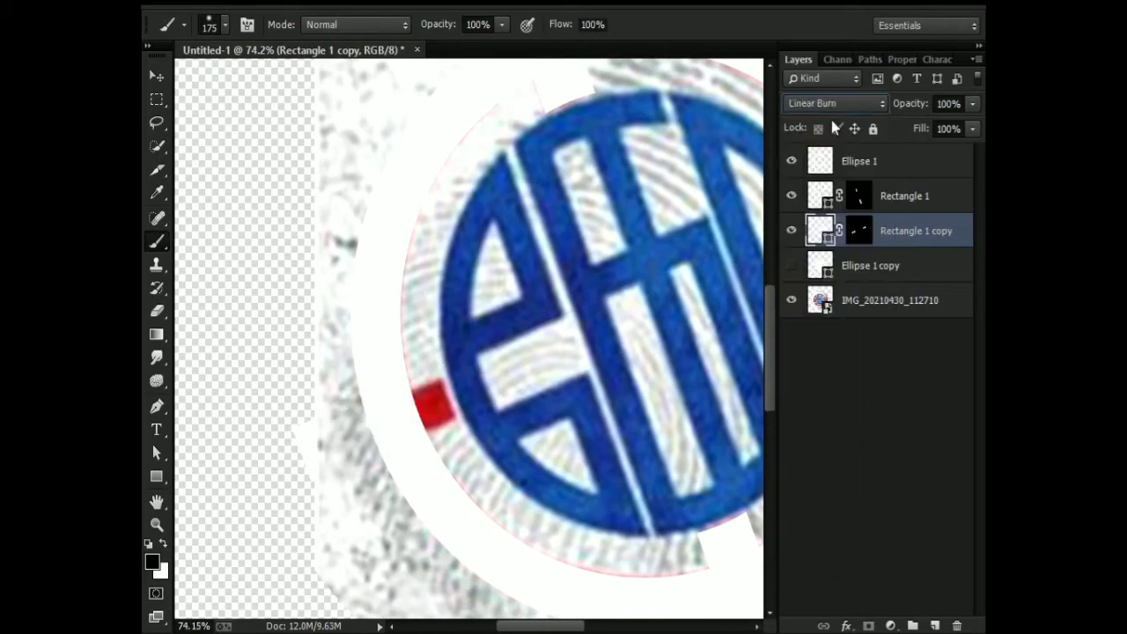
{"action": "key", "text": "Down"}
{"action": "key", "text": "Down"}
{"action": "key", "text": "v"}
{"action": "key", "text": "Down"}
{"action": "key", "text": "Down"}
{"action": "left_click_drag", "start_coordinate": [748, 225], "coordinate": [432, 284]}
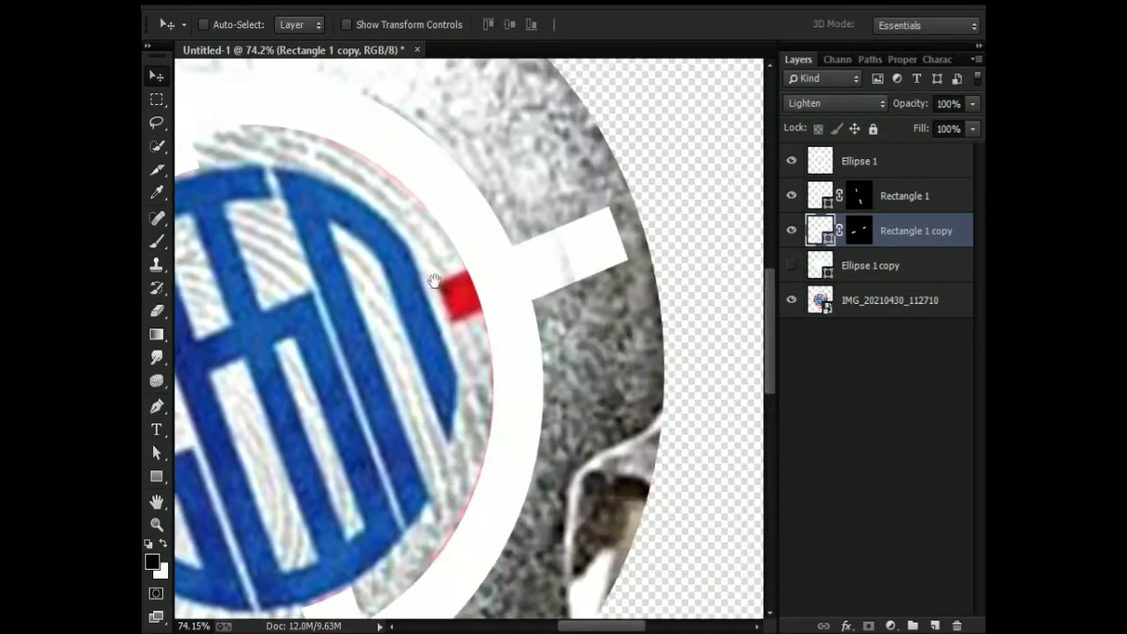
{"action": "scroll", "coordinate": [458, 273], "scroll_direction": "up", "scroll_amount": 6}
{"action": "key", "text": "ctrl+0"}
{"action": "left_click", "coordinate": [863, 105]}
{"action": "left_click", "coordinate": [845, 123]}
{"action": "scroll", "coordinate": [410, 342], "scroll_direction": "up", "scroll_amount": 9}
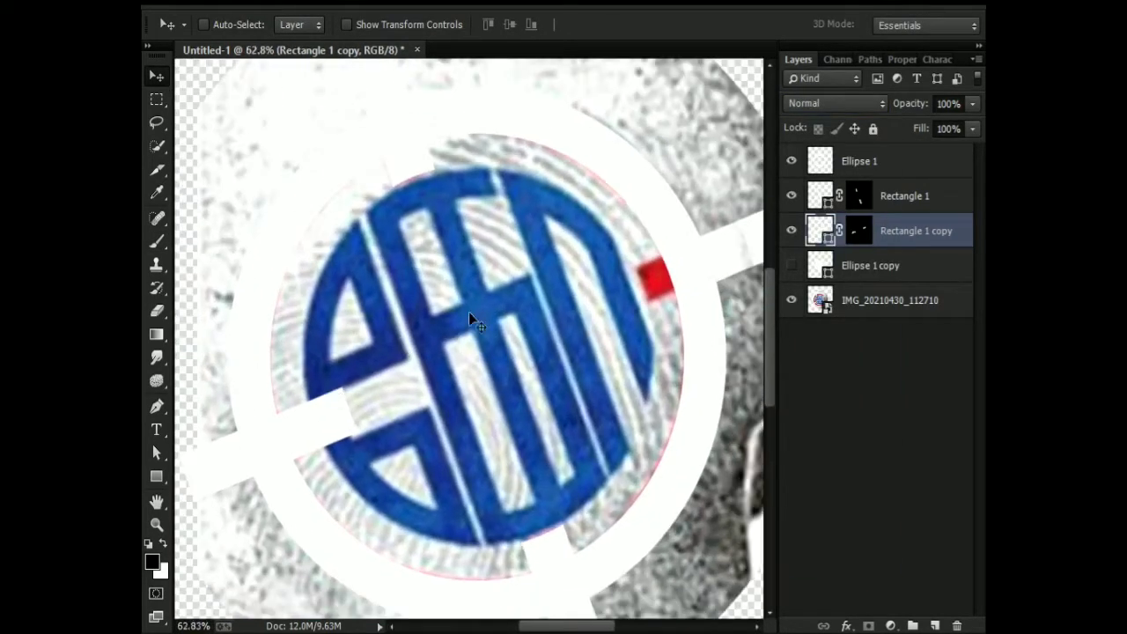
Mask out the part of Rectangle 1 copy inside the small ellipse and save the document as ko typography.psd.
{"action": "left_click", "coordinate": [792, 266]}
{"action": "left_click", "coordinate": [821, 265], "text": "ctrl"}
{"action": "left_click", "coordinate": [857, 231]}
{"action": "key", "text": "b"}
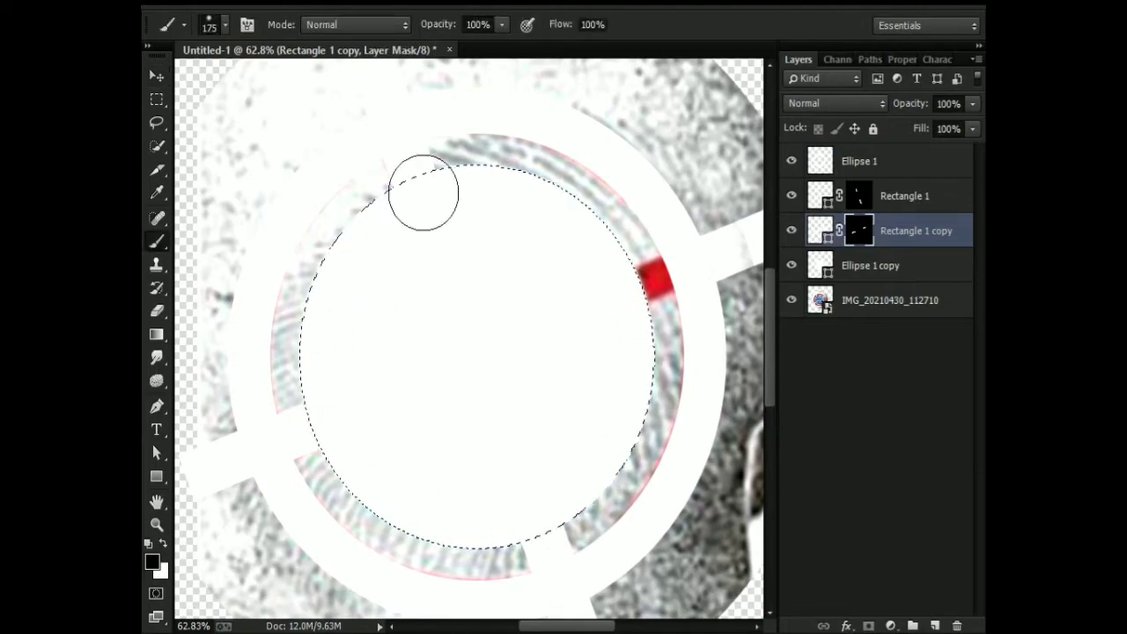
{"action": "left_click", "coordinate": [791, 265]}
{"action": "scroll", "coordinate": [581, 317], "scroll_direction": "down", "scroll_amount": 2}
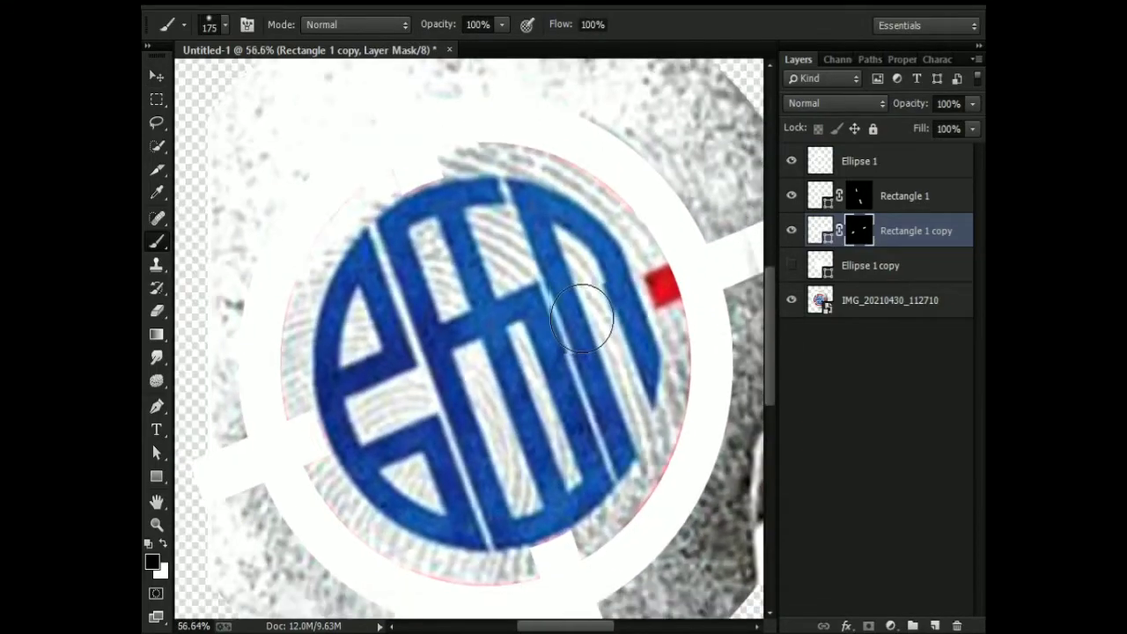
{"action": "key", "text": "ctrl+s"}
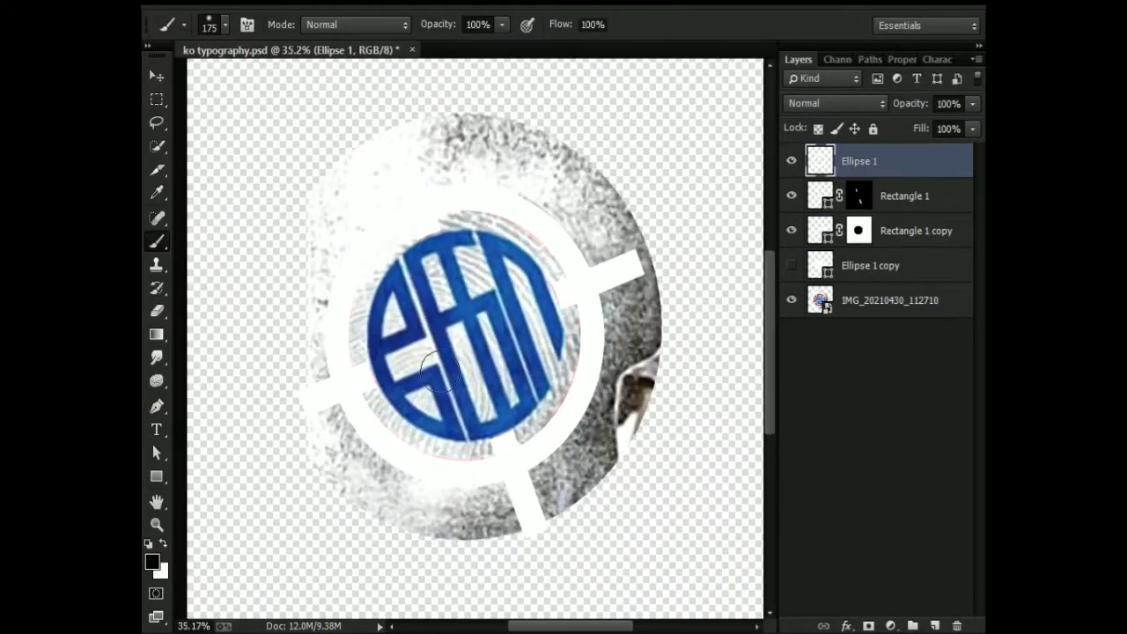
{"action": "left_click", "coordinate": [790, 161]}
{"action": "left_click", "coordinate": [791, 160]}
{"action": "key", "text": "ctrl+t"}
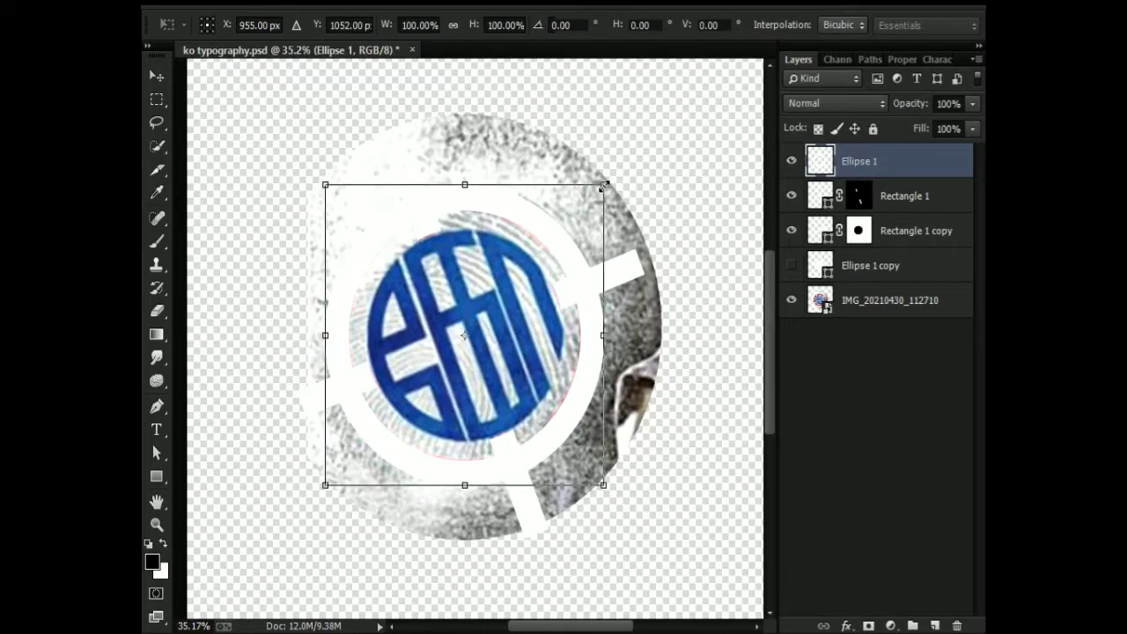
{"action": "key", "text": "Escape"}
{"action": "key", "text": "b"}
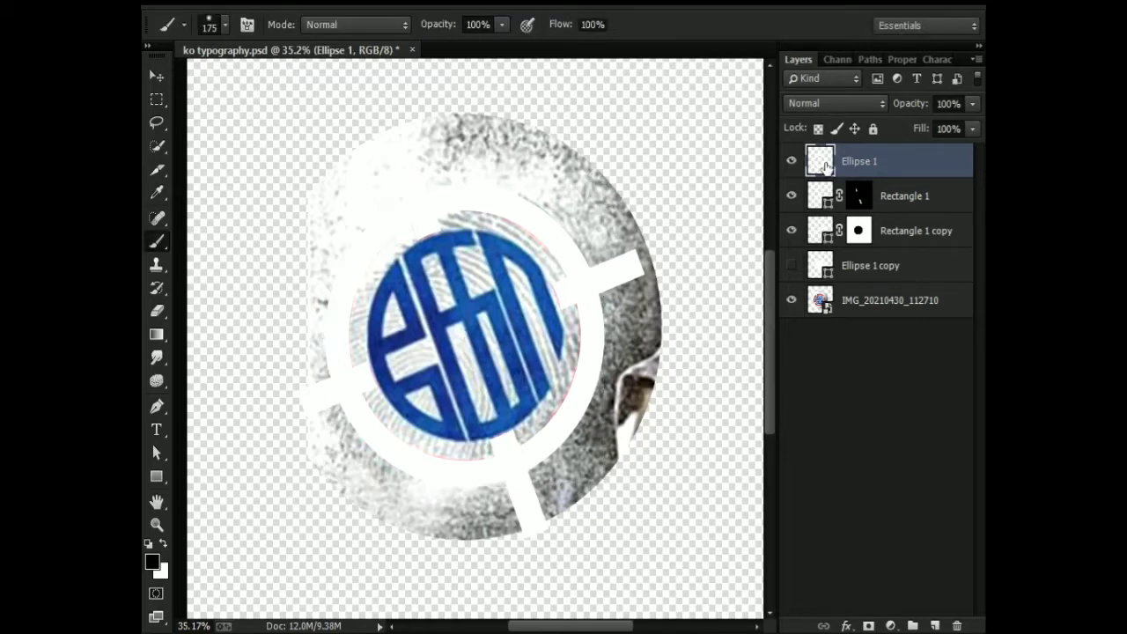
Duplicate the Ellipse 1 layer and hide the duplicate.
{"action": "left_click_drag", "start_coordinate": [823, 156], "coordinate": [824, 155]}
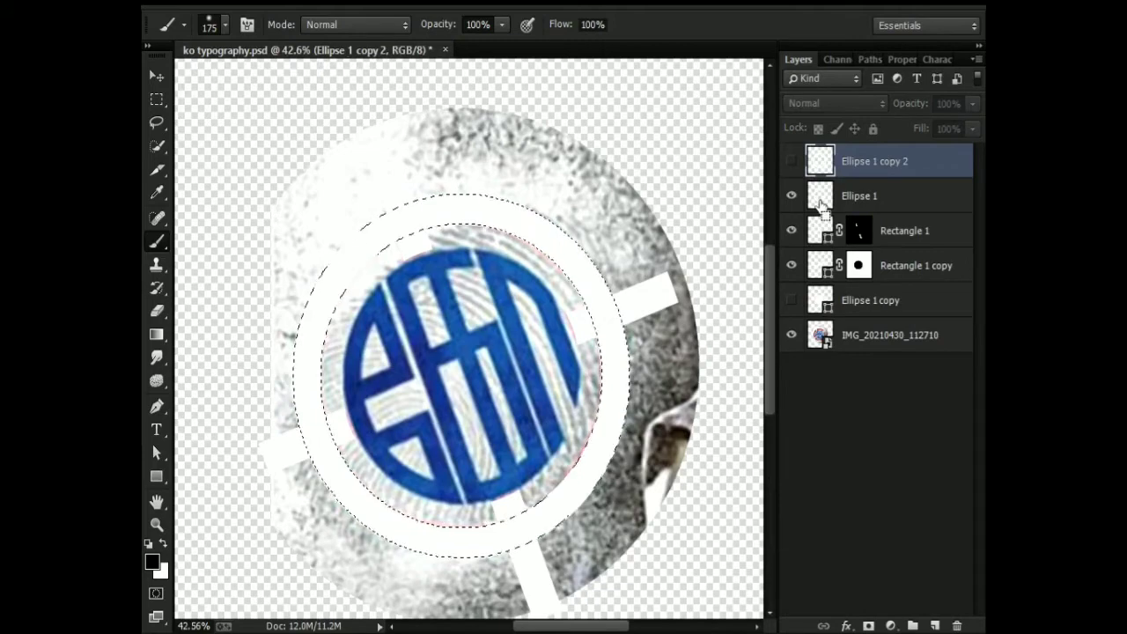
{"action": "key", "text": "ctrl+d"}
Paint black on the Rectangle 1 mask to hide the bar's ends outside the white ring.
{"action": "left_click", "coordinate": [859, 237]}
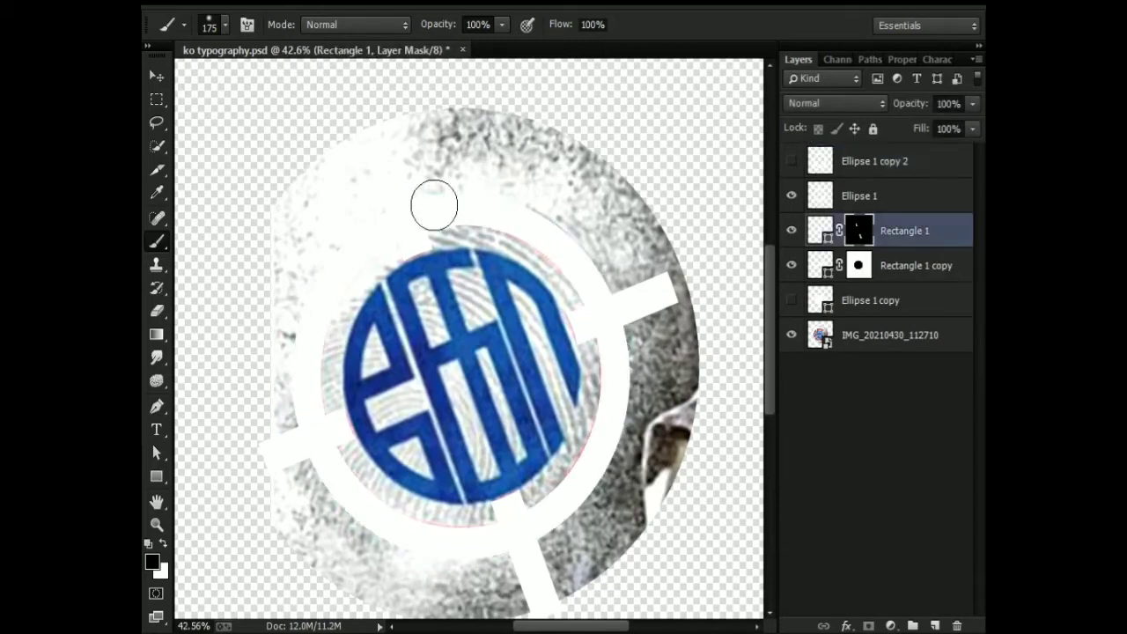
{"action": "scroll", "coordinate": [430, 203], "scroll_direction": "up", "scroll_amount": 5}
{"action": "left_click_drag", "start_coordinate": [497, 483], "coordinate": [466, 126]}
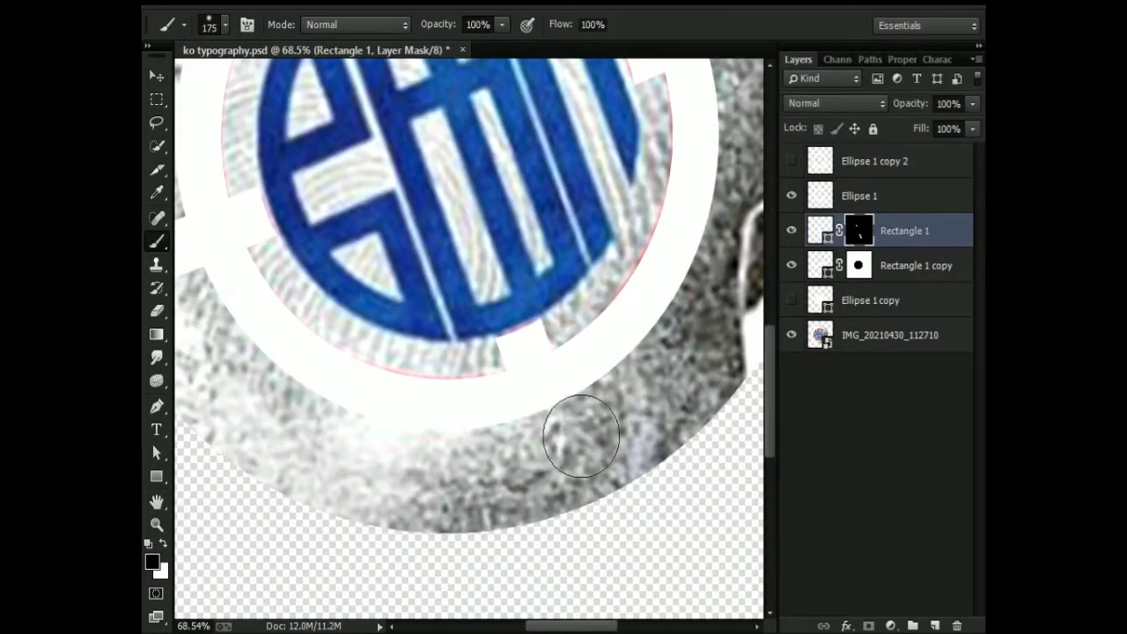
{"action": "left_click_drag", "start_coordinate": [631, 281], "coordinate": [719, 317]}
Paint black on the Rectangle 1 copy mask to hide that bar's ends outside the ring, and save the document.
{"action": "left_click", "coordinate": [860, 268]}
{"action": "left_click_drag", "start_coordinate": [396, 264], "coordinate": [664, 299]}
{"action": "left_click_drag", "start_coordinate": [502, 338], "coordinate": [518, 337]}
{"action": "left_click_drag", "start_coordinate": [687, 185], "coordinate": [242, 322]}
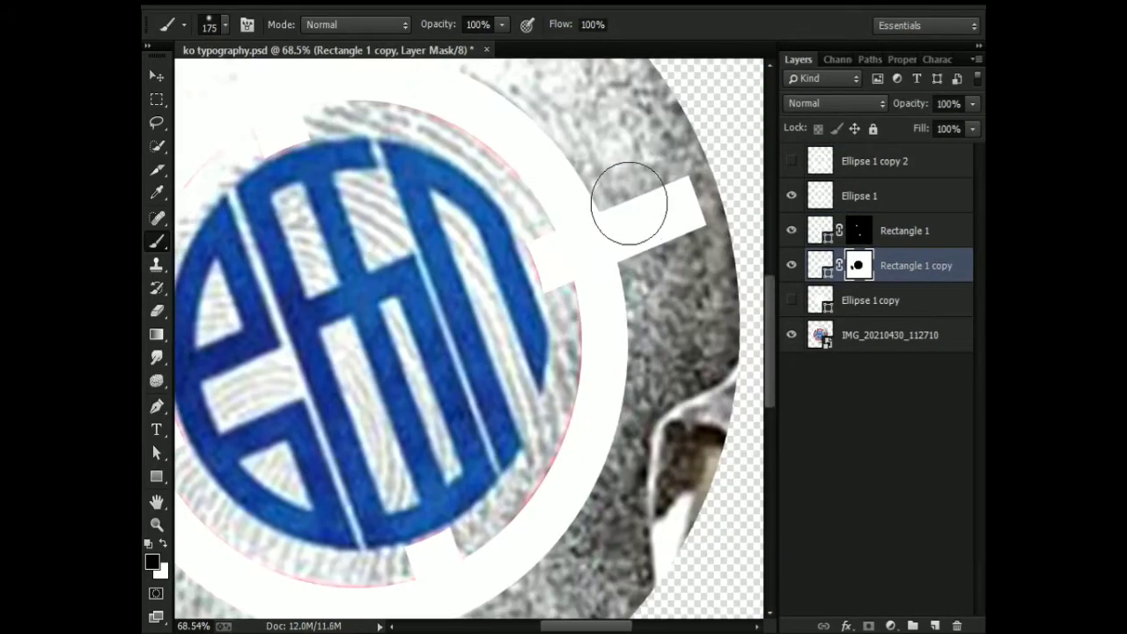
{"action": "mouse_move", "coordinate": [629, 204]}
{"action": "left_mouse_down"}
{"action": "mouse_move", "coordinate": [657, 254]}
{"action": "mouse_move", "coordinate": [635, 224]}
{"action": "left_mouse_up"}
{"action": "scroll", "coordinate": [631, 180], "scroll_direction": "down", "scroll_amount": 5}
{"action": "scroll", "coordinate": [460, 167], "scroll_direction": "up", "scroll_amount": 7}
{"action": "key", "text": "ctrl+s"}
Toggle Ellipse 1 off and on to check the trimmed bars against the red arcs of the photo.
{"action": "scroll", "coordinate": [524, 366], "scroll_direction": "down", "scroll_amount": 3}
{"action": "left_click", "coordinate": [795, 199]}
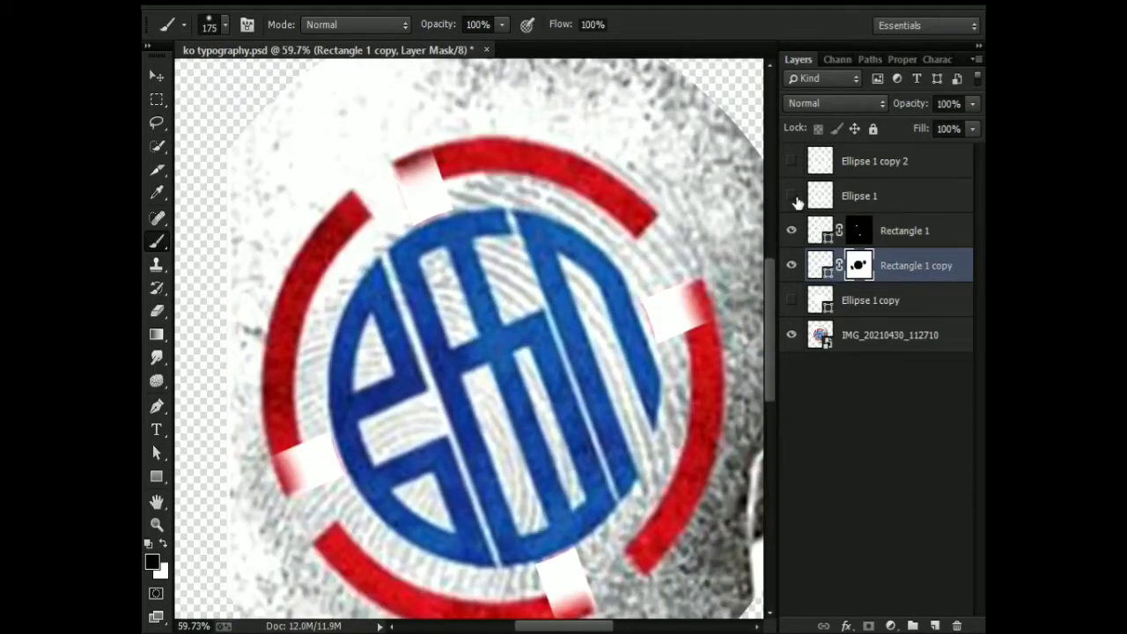
{"action": "left_click", "coordinate": [797, 201]}
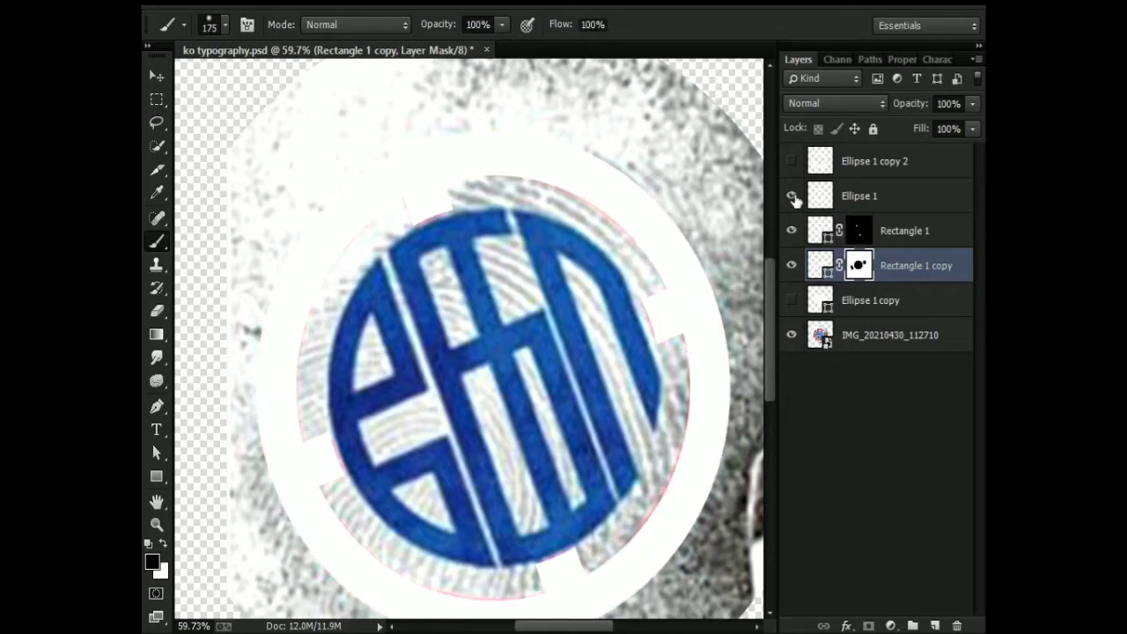
Duplicate Rectangle 1 and disable the copy's layer mask so the whole bar shows.
{"action": "left_click_drag", "start_coordinate": [822, 232], "coordinate": [824, 211]}
{"action": "left_click", "coordinate": [858, 231], "text": "shift"}
{"action": "scroll", "coordinate": [596, 244], "scroll_direction": "down", "scroll_amount": 1}
{"action": "key", "text": "ctrl+t"}
{"action": "scroll", "coordinate": [608, 244], "scroll_direction": "down", "scroll_amount": 4}
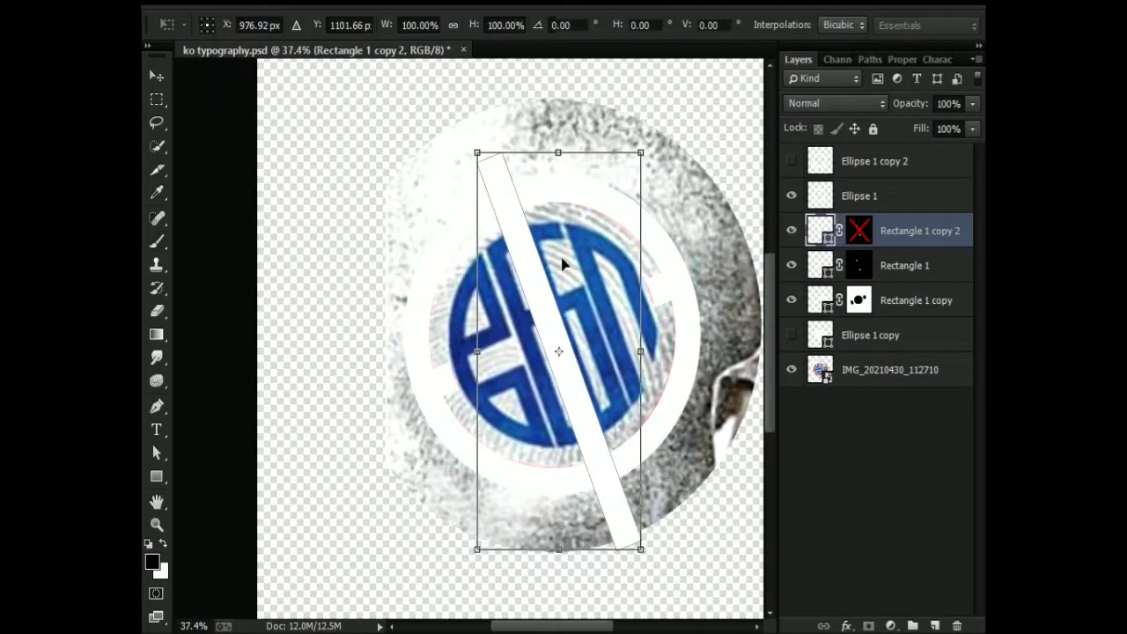
{"action": "key", "text": "Return"}
{"action": "key", "text": "b"}
Hide Ellipse 1 and the older rectangle layers, leaving only Rectangle 1 copy 2 and the photo visible.
{"action": "left_click", "coordinate": [792, 230]}
{"action": "left_click", "coordinate": [792, 196]}
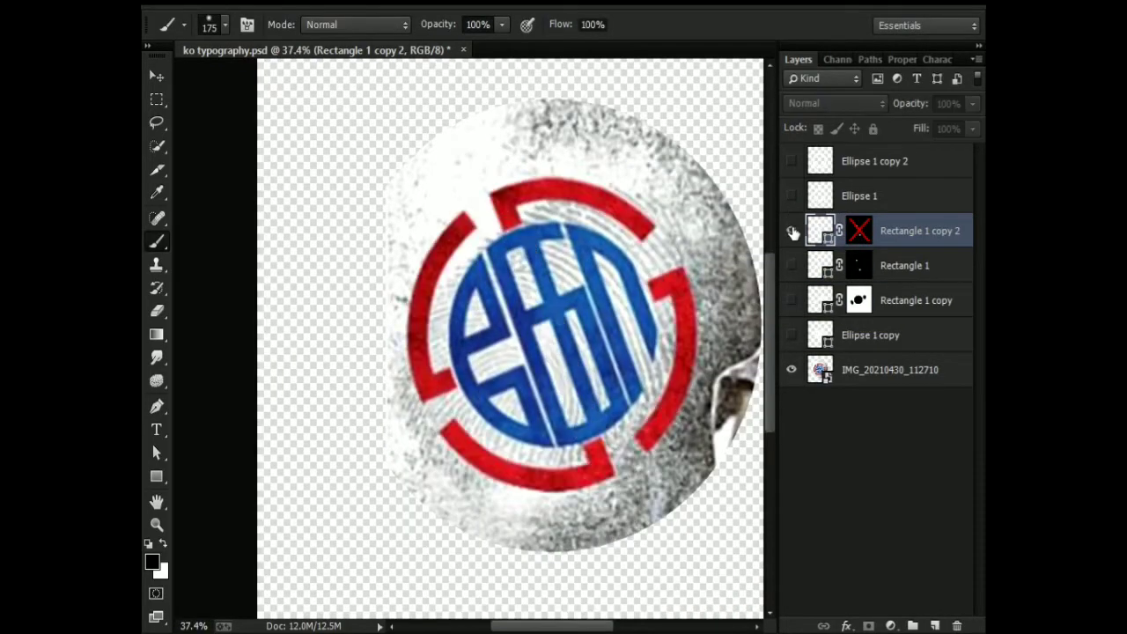
{"action": "left_click", "coordinate": [792, 231]}
Rotate Rectangle 1 copy 2 by about 67° so it runs through the upper-right and lower-left gaps of the red ring.
{"action": "key", "text": "ctrl+t"}
{"action": "scroll", "coordinate": [544, 245], "scroll_direction": "up", "scroll_amount": 4}
{"action": "scroll", "coordinate": [542, 244], "scroll_direction": "down", "scroll_amount": 5}
{"action": "left_click", "coordinate": [646, 154], "text": "alt"}
{"action": "left_click", "coordinate": [208, 26]}
{"action": "left_click_drag", "start_coordinate": [627, 127], "coordinate": [649, 348]}
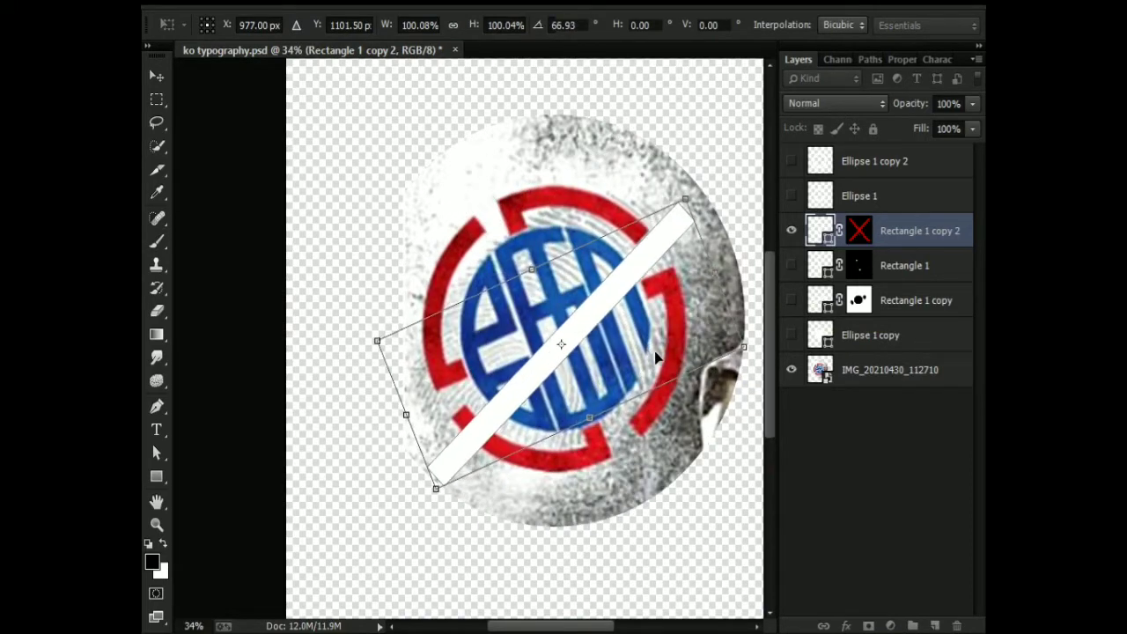
{"action": "scroll", "coordinate": [657, 347], "scroll_direction": "down", "scroll_amount": 2}
{"action": "scroll", "coordinate": [537, 281], "scroll_direction": "up", "scroll_amount": 8}
{"action": "key", "text": "Return"}
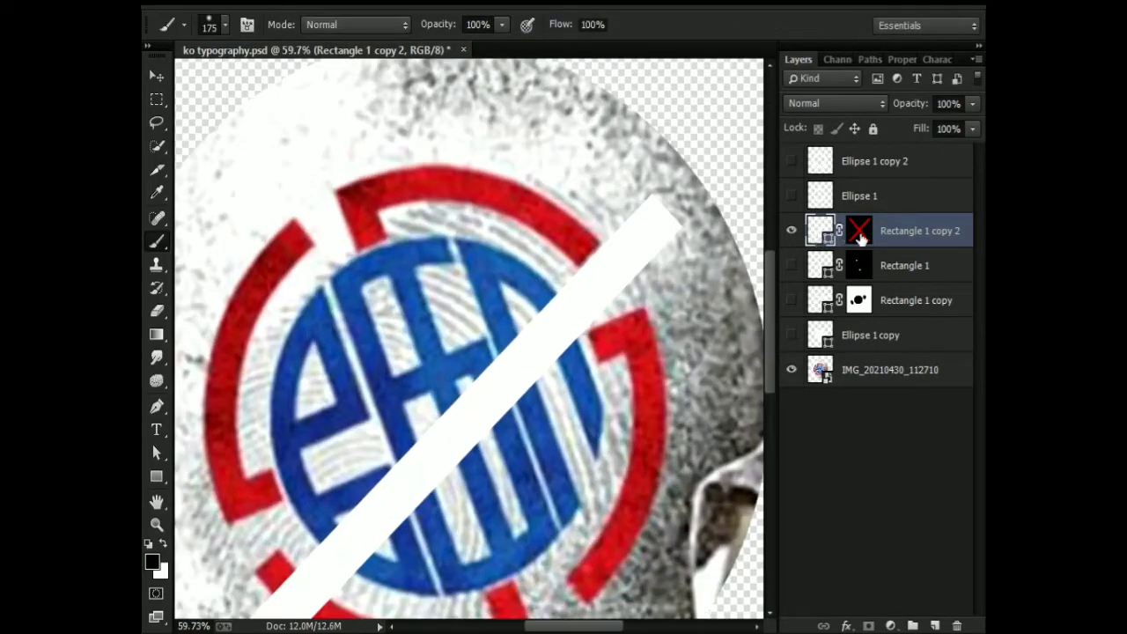
Delete the disabled layer mask from Rectangle 1 copy 2.
{"action": "left_click", "coordinate": [861, 238], "text": "shift"}
{"action": "left_click", "coordinate": [856, 237], "text": "shift"}
{"action": "right_click", "coordinate": [855, 237]}
{"action": "left_click", "coordinate": [856, 269]}
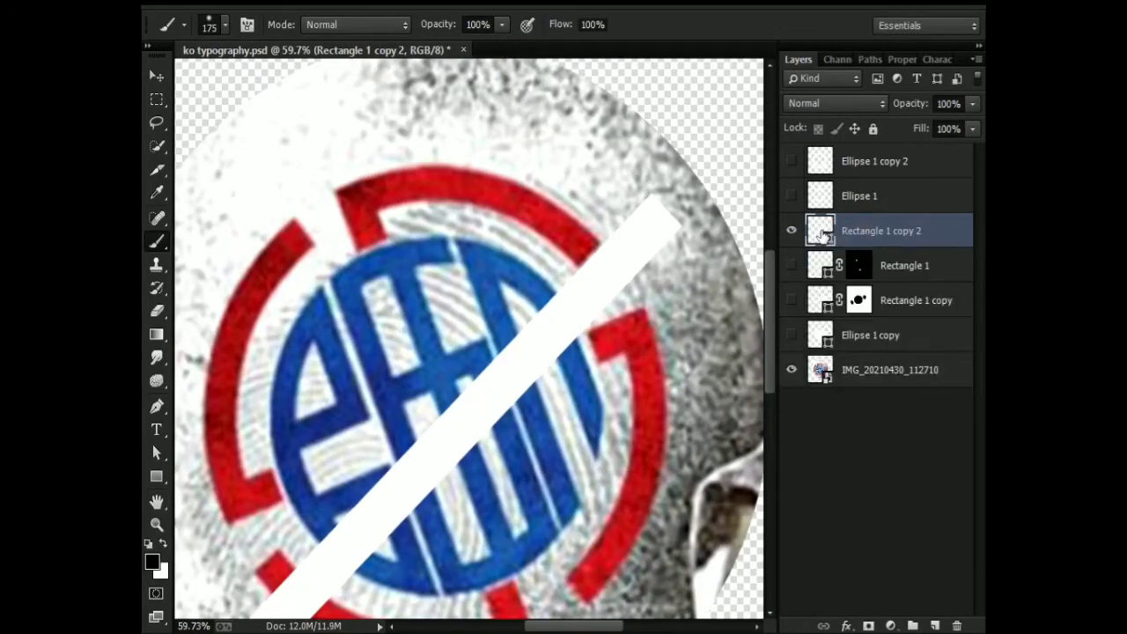
Show Ellipse 1 and add a mask from the Rectangle 1 copy 2 outline, inverted so the bar's area is cut from the ring.
{"action": "left_click", "coordinate": [792, 163]}
{"action": "left_click", "coordinate": [792, 163]}
{"action": "left_click", "coordinate": [793, 196]}
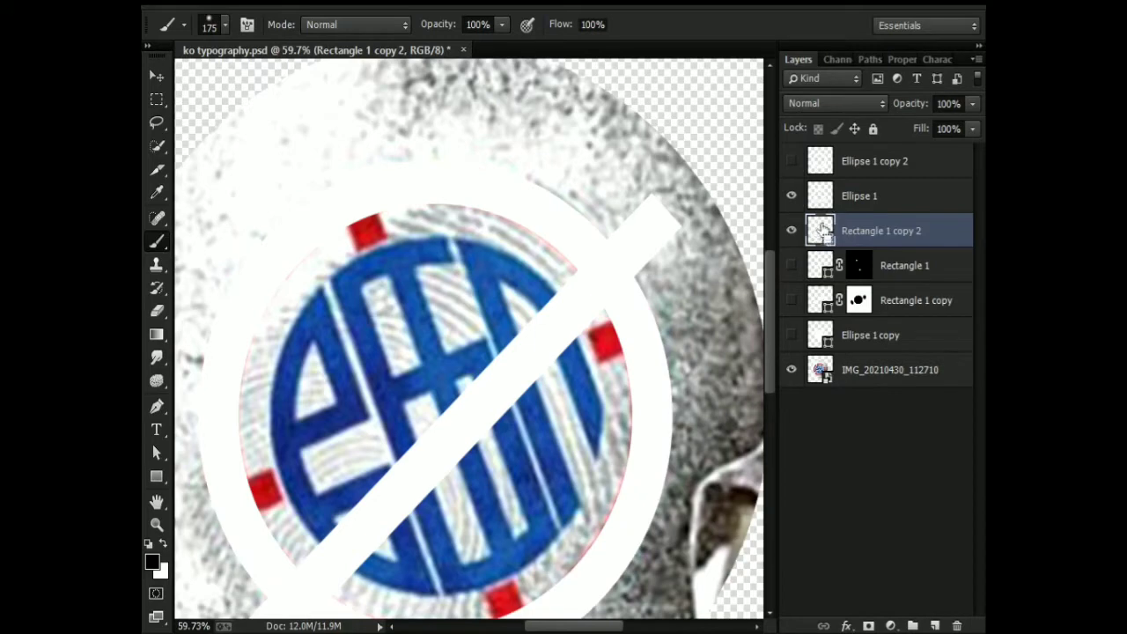
{"action": "left_click", "coordinate": [822, 231], "text": "ctrl"}
{"action": "key", "text": "alt+bracketright"}
{"action": "left_click", "coordinate": [868, 626]}
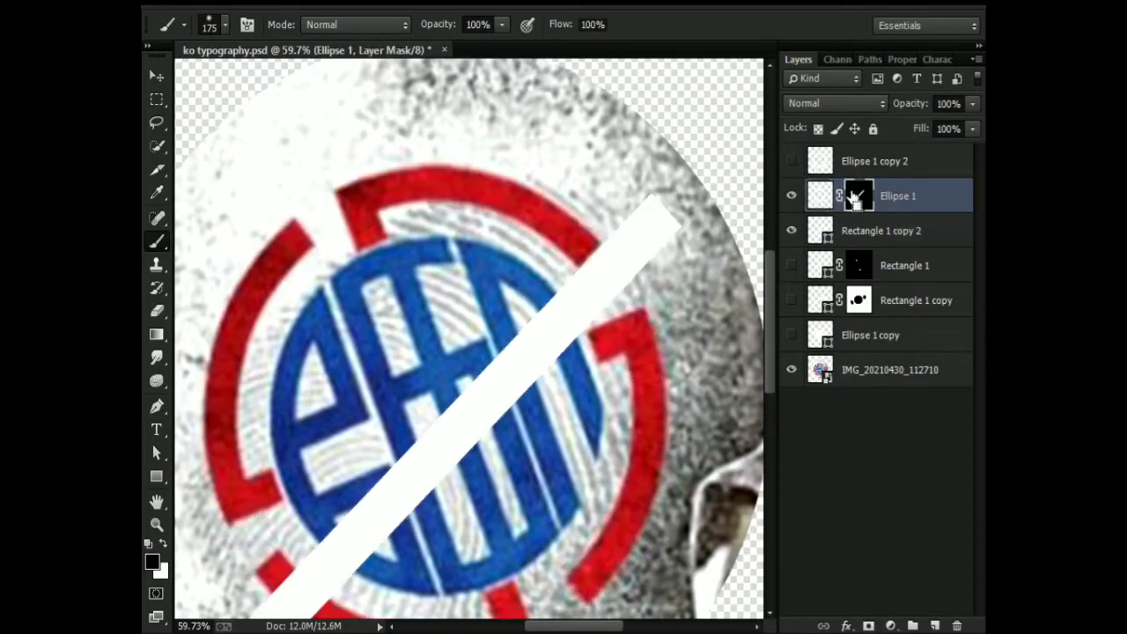
{"action": "key", "text": "ctrl+i"}
Hide Rectangle 1 copy 2 and restore the ring at the lower-left cut on the Ellipse 1 mask, keeping the upper-right cut.
{"action": "left_click", "coordinate": [819, 231], "text": "ctrl"}
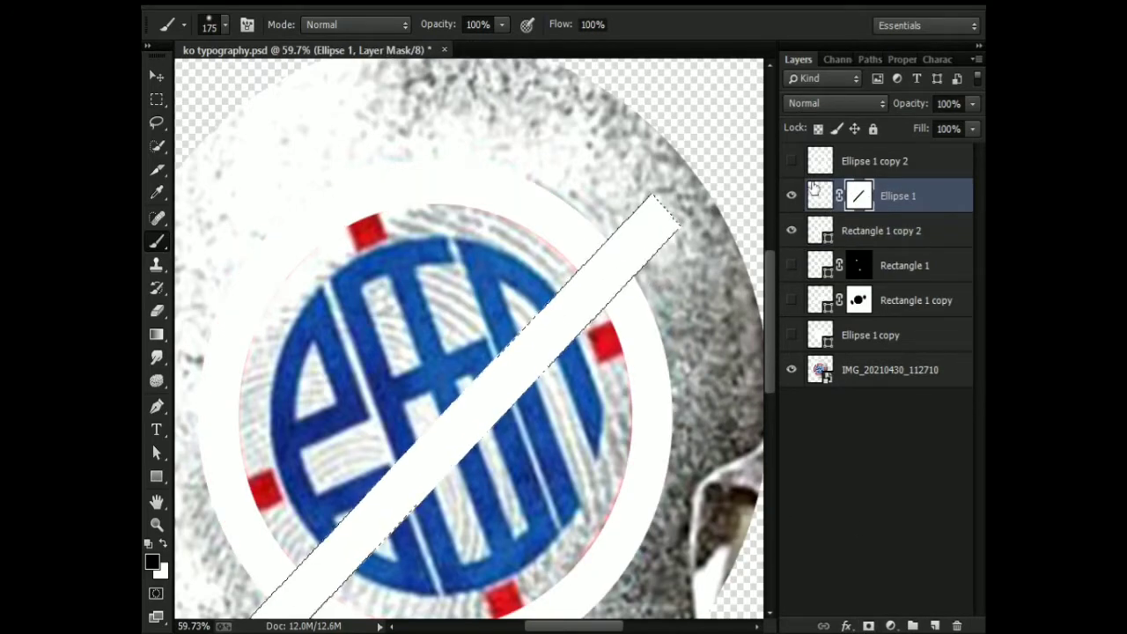
{"action": "left_click", "coordinate": [791, 196]}
{"action": "left_click", "coordinate": [792, 196]}
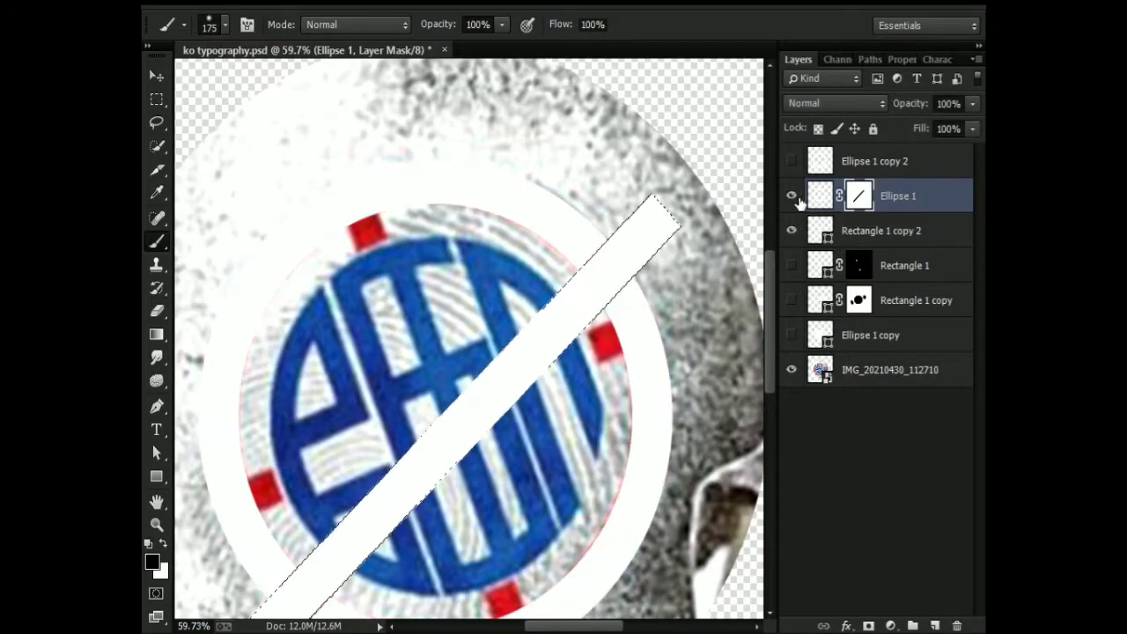
{"action": "scroll", "coordinate": [749, 246], "scroll_direction": "down", "scroll_amount": 2}
{"action": "left_click", "coordinate": [791, 231]}
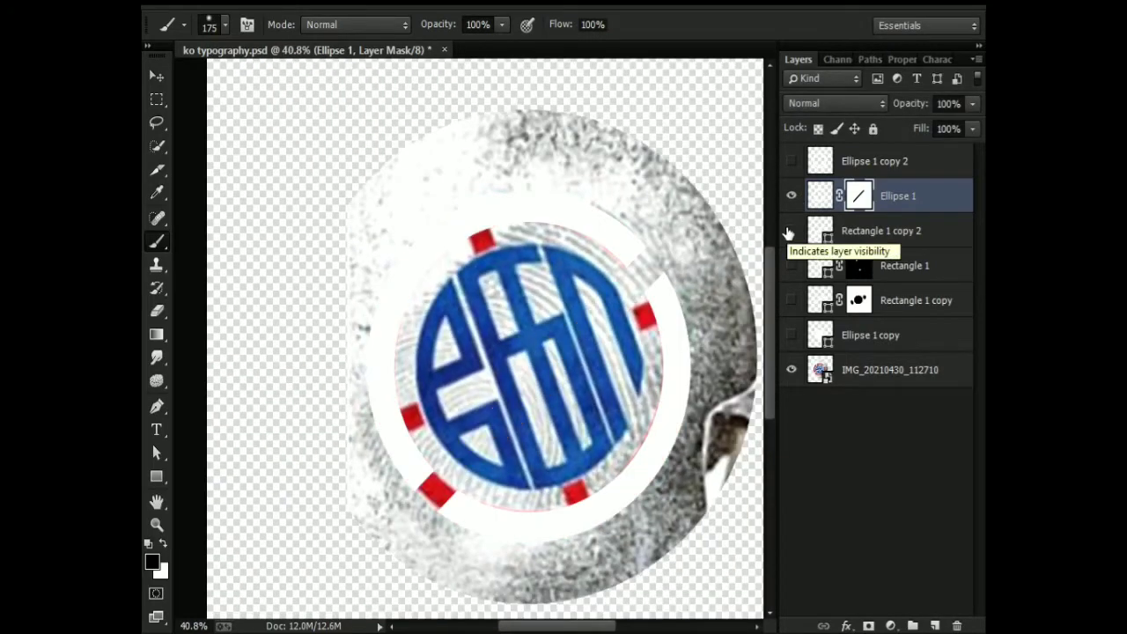
{"action": "left_click", "coordinate": [791, 231]}
{"action": "left_click", "coordinate": [791, 231]}
{"action": "scroll", "coordinate": [625, 326], "scroll_direction": "up", "scroll_amount": 3}
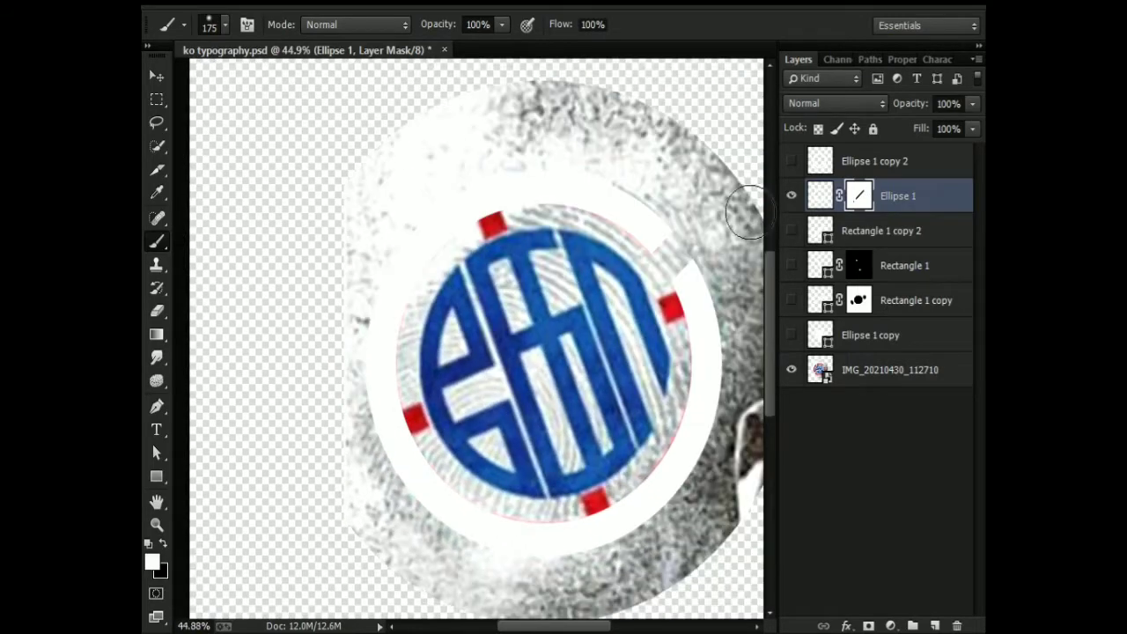
{"action": "key", "text": "ctrl+t"}
{"action": "scroll", "coordinate": [708, 263], "scroll_direction": "down", "scroll_amount": 2}
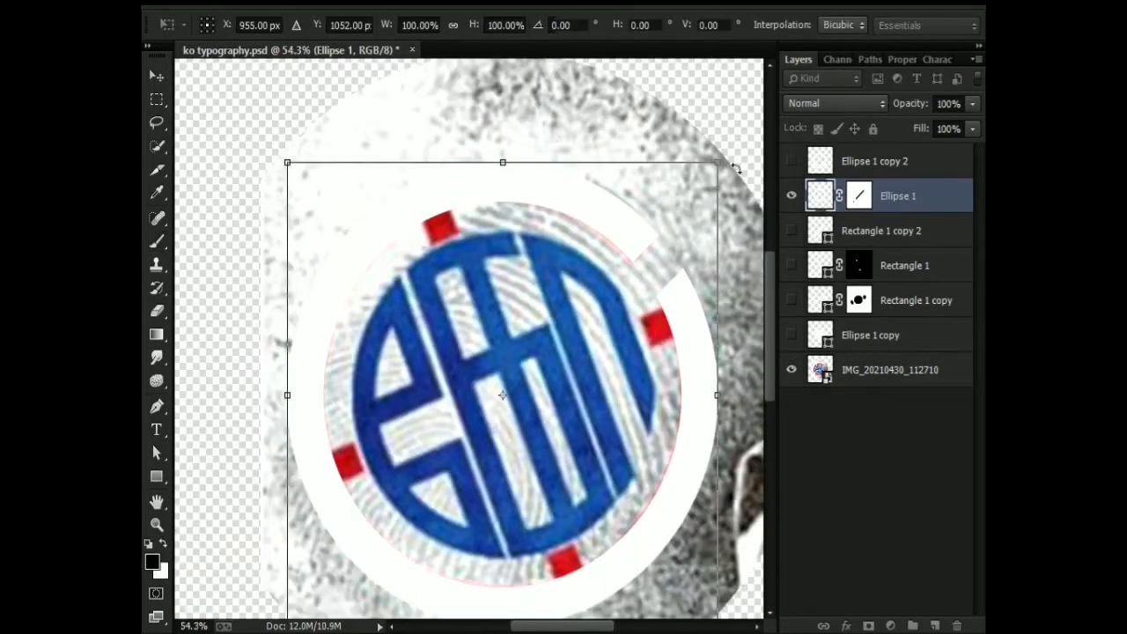
{"action": "key", "text": "Escape"}
{"action": "left_click", "coordinate": [792, 231]}
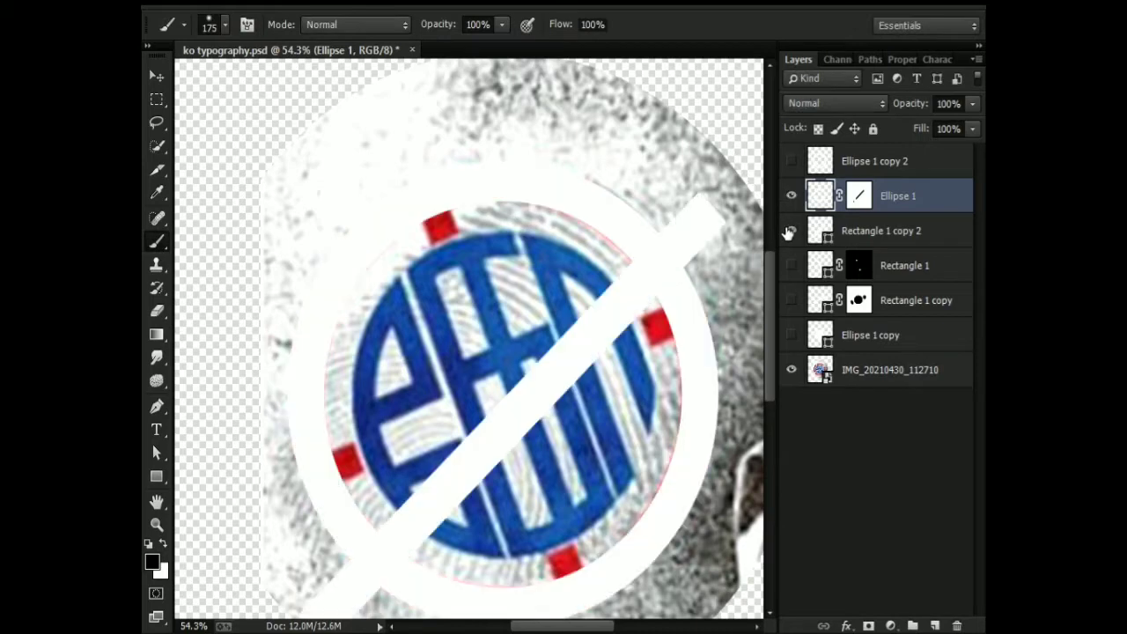
{"action": "key", "text": "ctrl+t"}
{"action": "left_click_drag", "start_coordinate": [737, 143], "coordinate": [773, 254]}
{"action": "key", "text": "ctrl+z"}
{"action": "key", "text": "Escape"}
Hide Ellipse 1 and rotate Rectangle 1 copy 2 to a flatter angle so its lower end lies on the lower-left gap.
{"action": "left_click", "coordinate": [816, 236]}
{"action": "key", "text": "ctrl+t"}
{"action": "key", "text": "Return"}
{"action": "left_click", "coordinate": [792, 197]}
{"action": "left_click", "coordinate": [792, 230]}
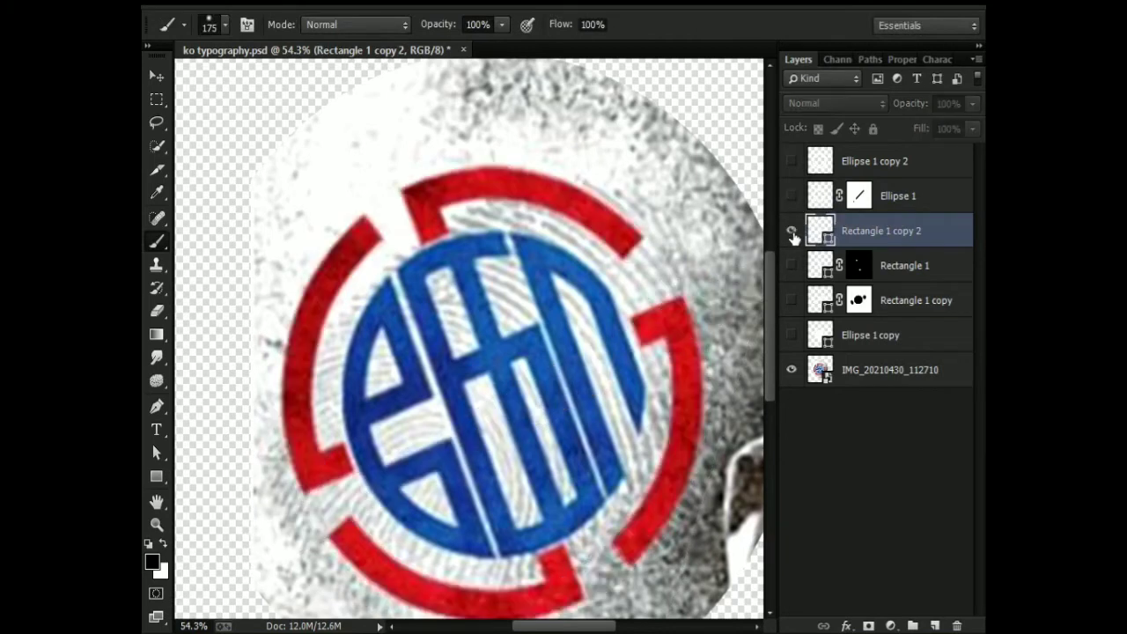
{"action": "left_click", "coordinate": [792, 230]}
{"action": "left_click", "coordinate": [791, 230]}
{"action": "left_click", "coordinate": [792, 230]}
{"action": "key", "text": "ctrl+t"}
{"action": "scroll", "coordinate": [737, 197], "scroll_direction": "down", "scroll_amount": 3}
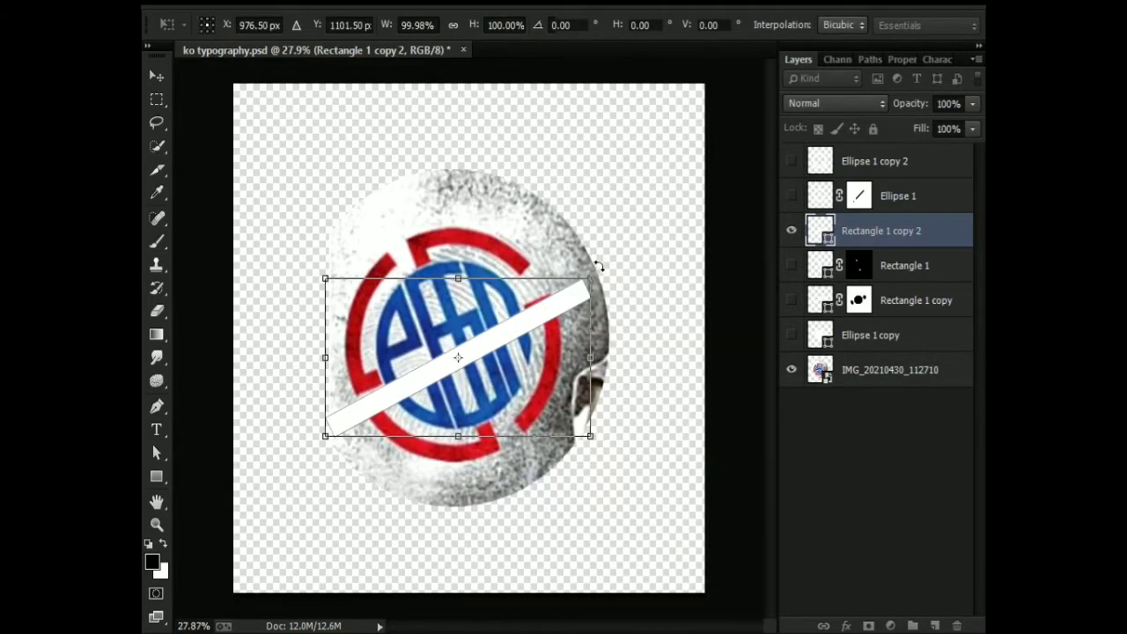
{"action": "left_click_drag", "start_coordinate": [599, 266], "coordinate": [601, 261]}
{"action": "key", "text": "Return"}
Paint out the ring inside the bar's outline at the lower-left gap on the Ellipse 1 mask, deselect, and hide the bar.
{"action": "scroll", "coordinate": [642, 312], "scroll_direction": "up", "scroll_amount": 4}
{"action": "left_click", "coordinate": [820, 232], "text": "ctrl"}
{"action": "left_click", "coordinate": [792, 196]}
{"action": "left_click", "coordinate": [859, 195]}
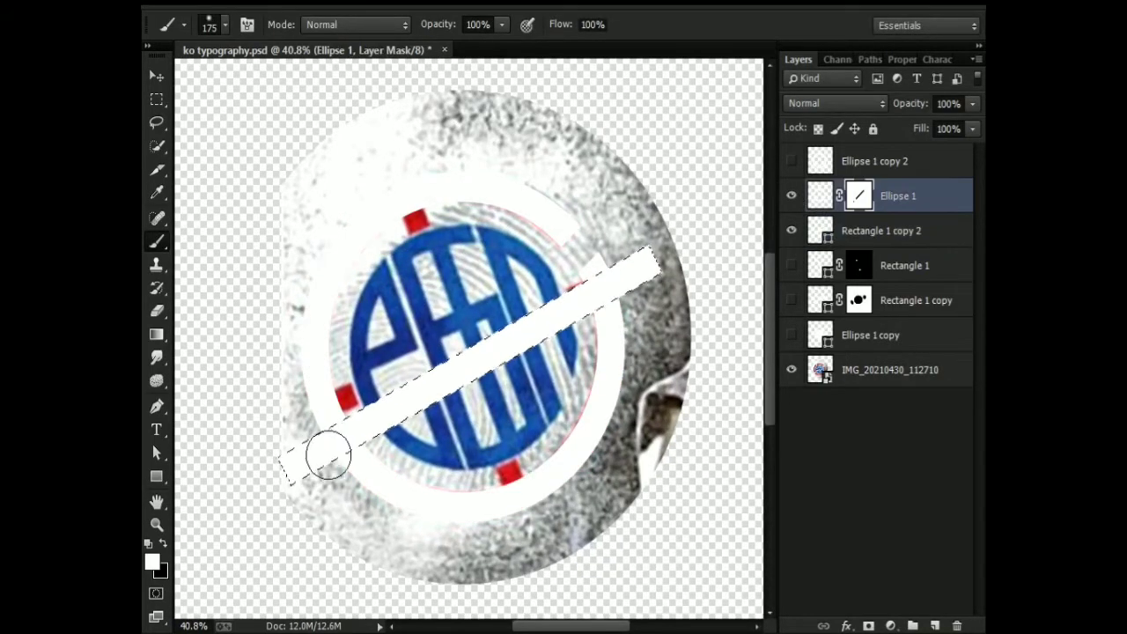
{"action": "scroll", "coordinate": [329, 455], "scroll_direction": "up", "scroll_amount": 4}
{"action": "key", "text": "x"}
{"action": "mouse_move", "coordinate": [333, 440]}
{"action": "left_mouse_down"}
{"action": "mouse_move", "coordinate": [350, 432]}
{"action": "mouse_move", "coordinate": [320, 446]}
{"action": "mouse_move", "coordinate": [313, 492]}
{"action": "left_mouse_up"}
{"action": "key", "text": "ctrl+d"}
{"action": "left_click", "coordinate": [792, 197]}
{"action": "left_click", "coordinate": [792, 197]}
{"action": "left_click", "coordinate": [791, 230]}
{"action": "scroll", "coordinate": [587, 339], "scroll_direction": "down", "scroll_amount": 1}
{"action": "scroll", "coordinate": [352, 423], "scroll_direction": "up", "scroll_amount": 3}
{"action": "left_click", "coordinate": [157, 407]}
{"action": "scroll", "coordinate": [314, 493], "scroll_direction": "down", "scroll_amount": 3}
{"action": "scroll", "coordinate": [405, 231], "scroll_direction": "up", "scroll_amount": 7}
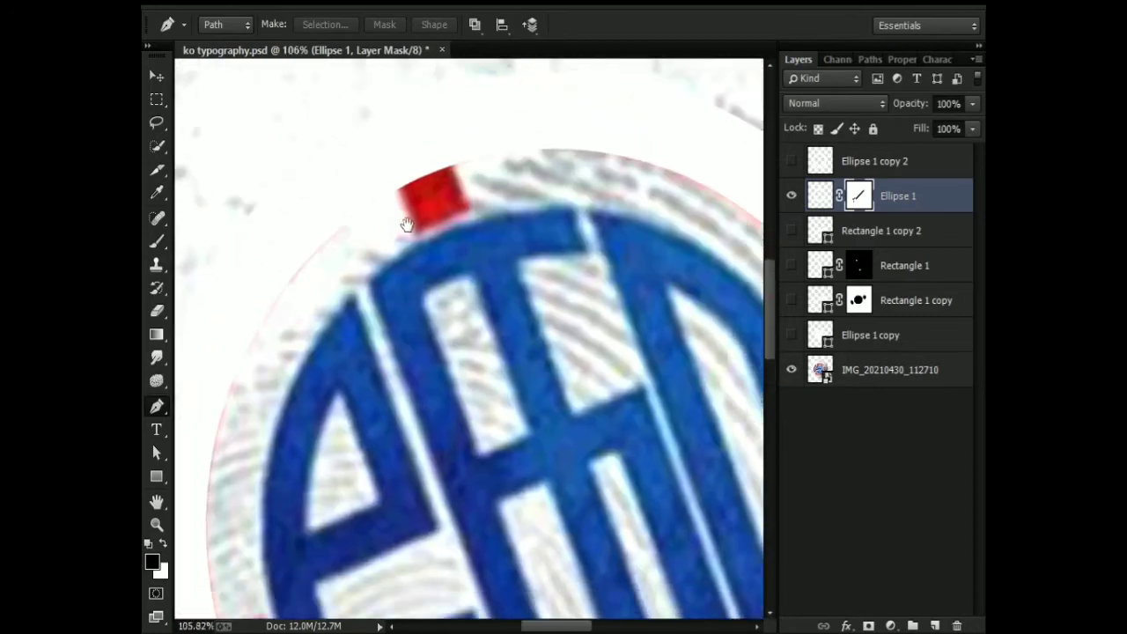
{"action": "scroll", "coordinate": [406, 224], "scroll_direction": "down", "scroll_amount": 7}
{"action": "scroll", "coordinate": [621, 301], "scroll_direction": "up", "scroll_amount": 6}
{"action": "left_click", "coordinate": [628, 259]}
{"action": "left_click_drag", "start_coordinate": [628, 260], "coordinate": [458, 306]}
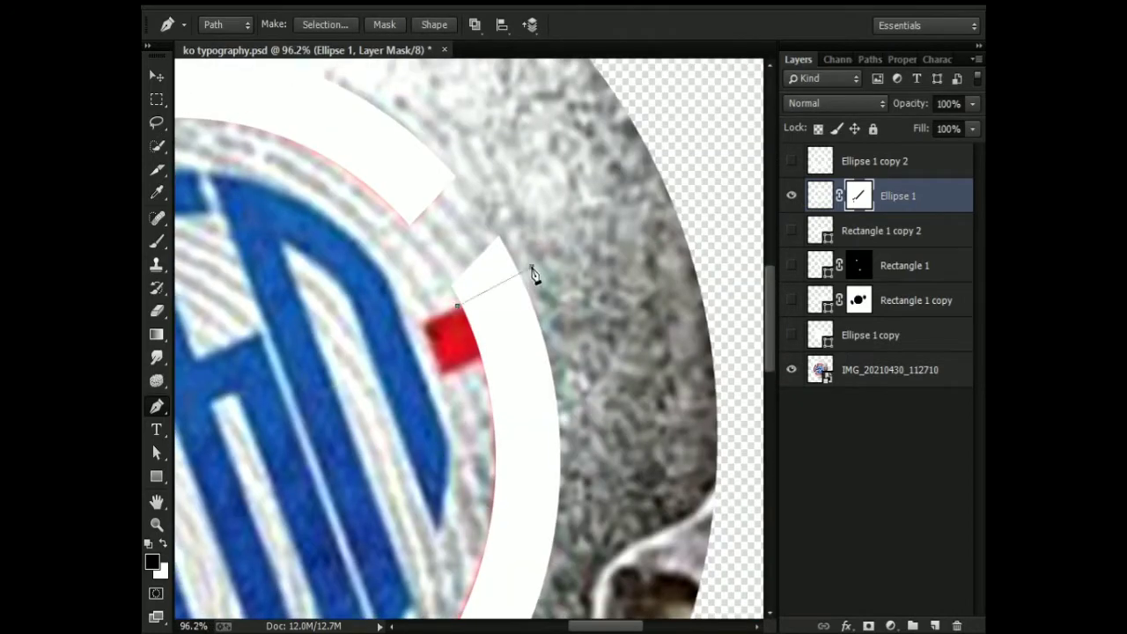
{"action": "scroll", "coordinate": [535, 275], "scroll_direction": "down", "scroll_amount": 3}
{"action": "left_click", "coordinate": [791, 197]}
{"action": "left_click", "coordinate": [792, 196]}
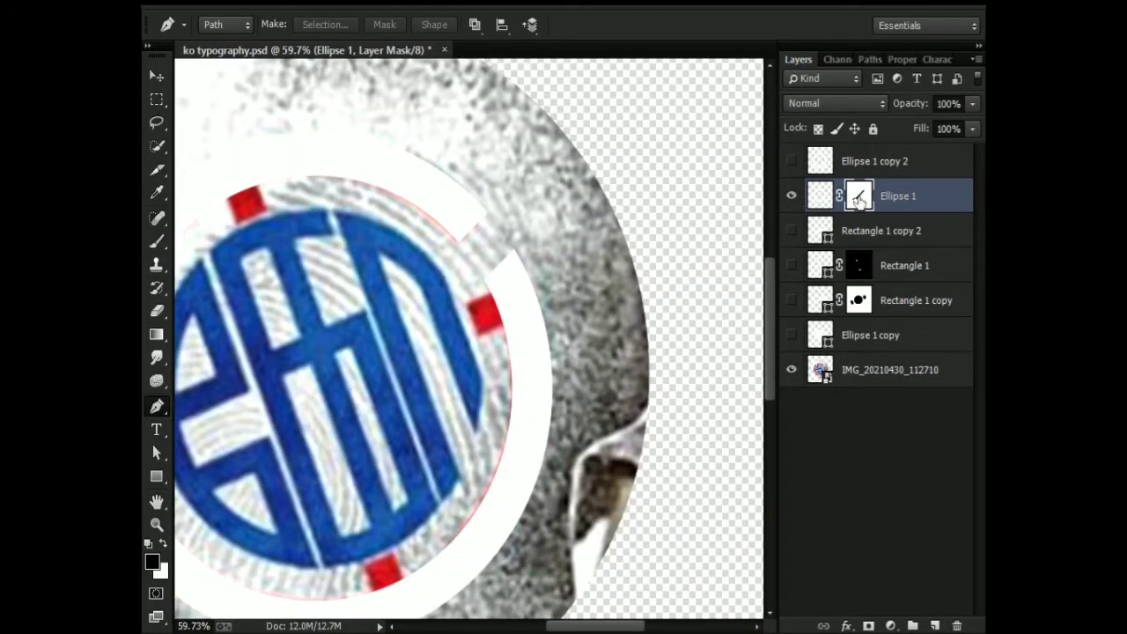
{"action": "key", "text": "v"}
{"action": "left_click_drag", "start_coordinate": [488, 330], "coordinate": [478, 287]}
{"action": "key", "text": "ctrl+z"}
Move Rectangle 1 copy 2 upward and rotate it by about 6° to line up with the lower edge of the upper-right gap.
{"action": "left_click", "coordinate": [880, 231]}
{"action": "left_click_drag", "start_coordinate": [447, 338], "coordinate": [545, 333]}
{"action": "key", "text": "ctrl+t"}
{"action": "left_click_drag", "start_coordinate": [705, 181], "coordinate": [730, 205]}
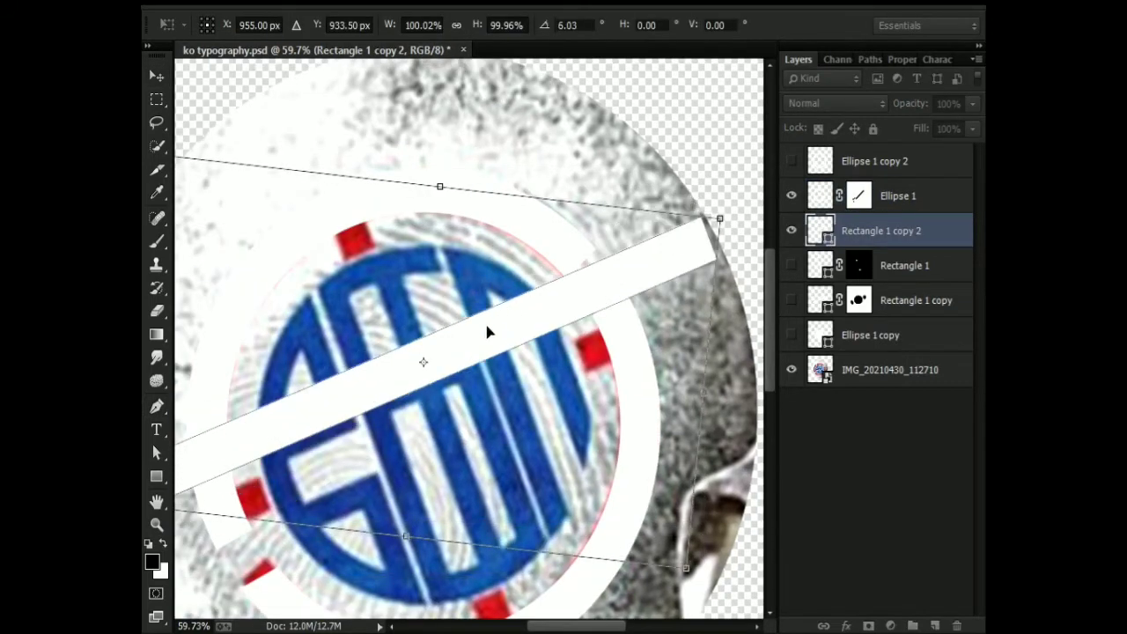
{"action": "left_click_drag", "start_coordinate": [486, 326], "coordinate": [504, 346]}
{"action": "scroll", "coordinate": [561, 320], "scroll_direction": "down", "scroll_amount": 1}
{"action": "key", "text": "Return"}
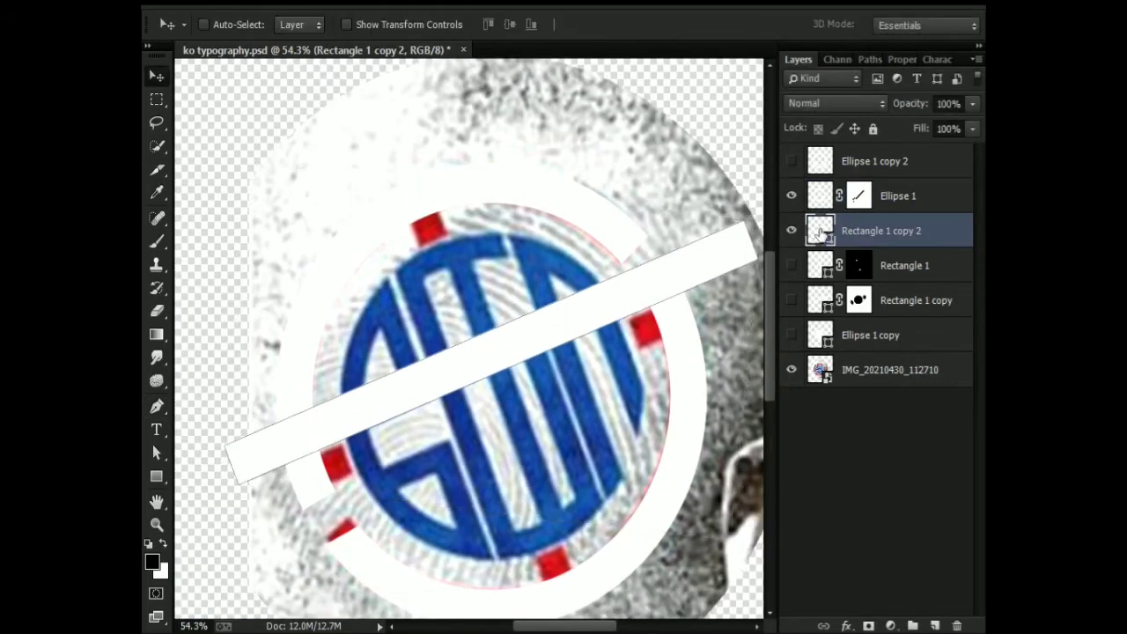
Duplicate the Rectangle 1 copy 2 bar and place the duplicate parallel below it, over the lower-left gap.
{"action": "left_click_drag", "start_coordinate": [820, 233], "coordinate": [822, 250]}
{"action": "left_click_drag", "start_coordinate": [495, 358], "coordinate": [473, 379]}
{"action": "scroll", "coordinate": [516, 431], "scroll_direction": "down", "scroll_amount": 3}
{"action": "scroll", "coordinate": [473, 380], "scroll_direction": "up", "scroll_amount": 5}
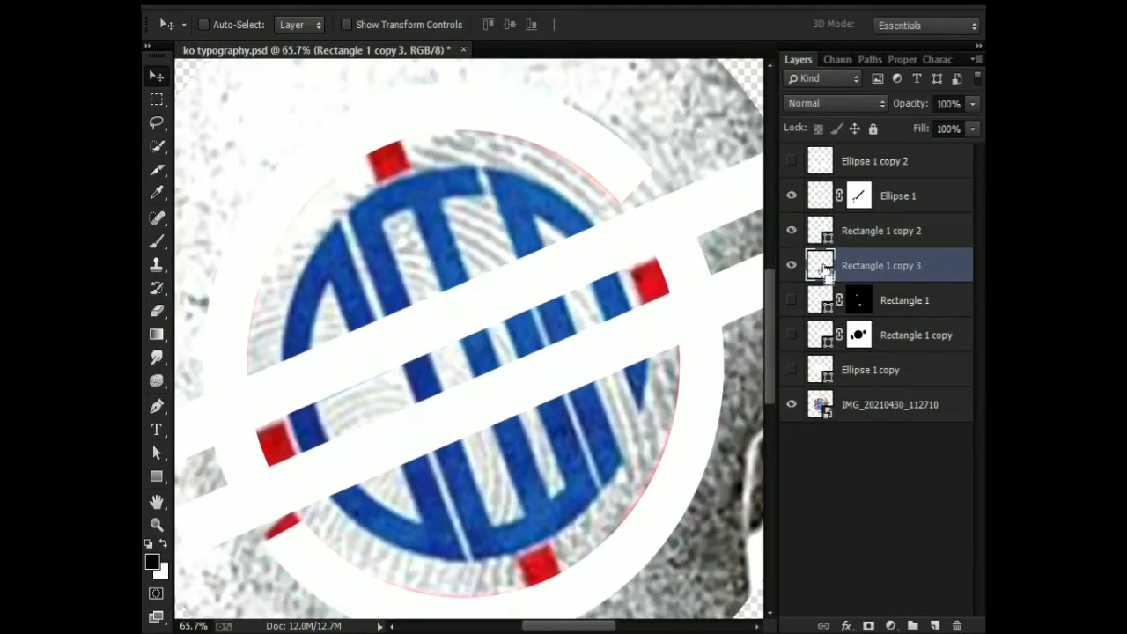
Paint out the ring within both bars' outlines at the lower-left and upper-right gaps on the Ellipse 1 mask, and hide both bars.
{"action": "left_click", "coordinate": [858, 196]}
{"action": "key", "text": "b"}
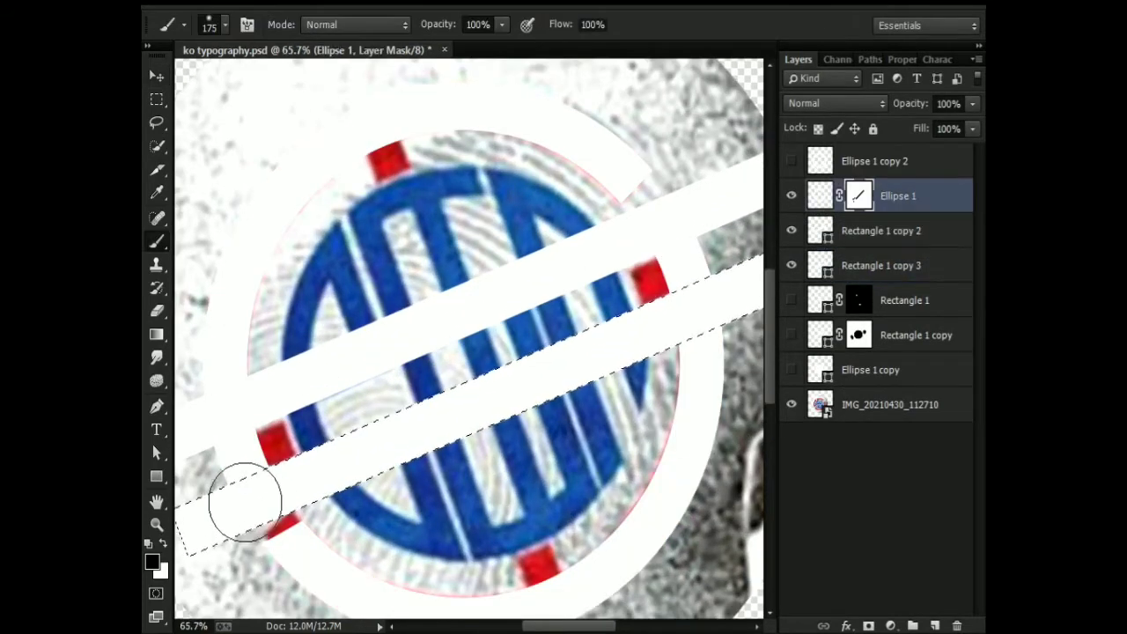
{"action": "left_click", "coordinate": [814, 236]}
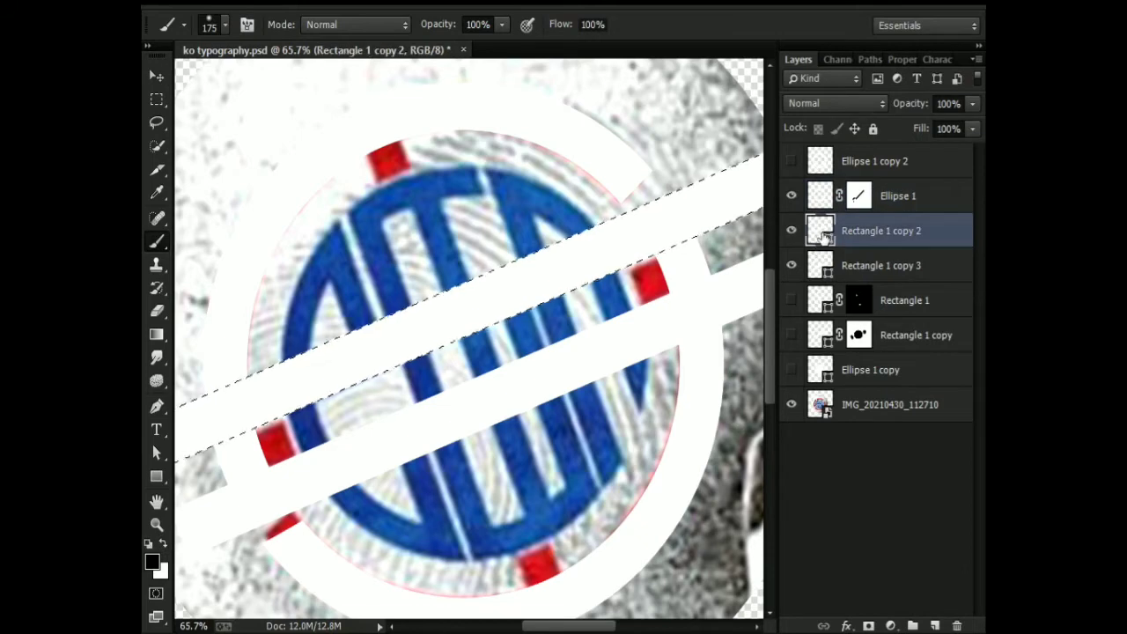
{"action": "left_click", "coordinate": [859, 196]}
{"action": "left_click_drag", "start_coordinate": [790, 230], "coordinate": [791, 268]}
{"action": "scroll", "coordinate": [519, 355], "scroll_direction": "down", "scroll_amount": 2}
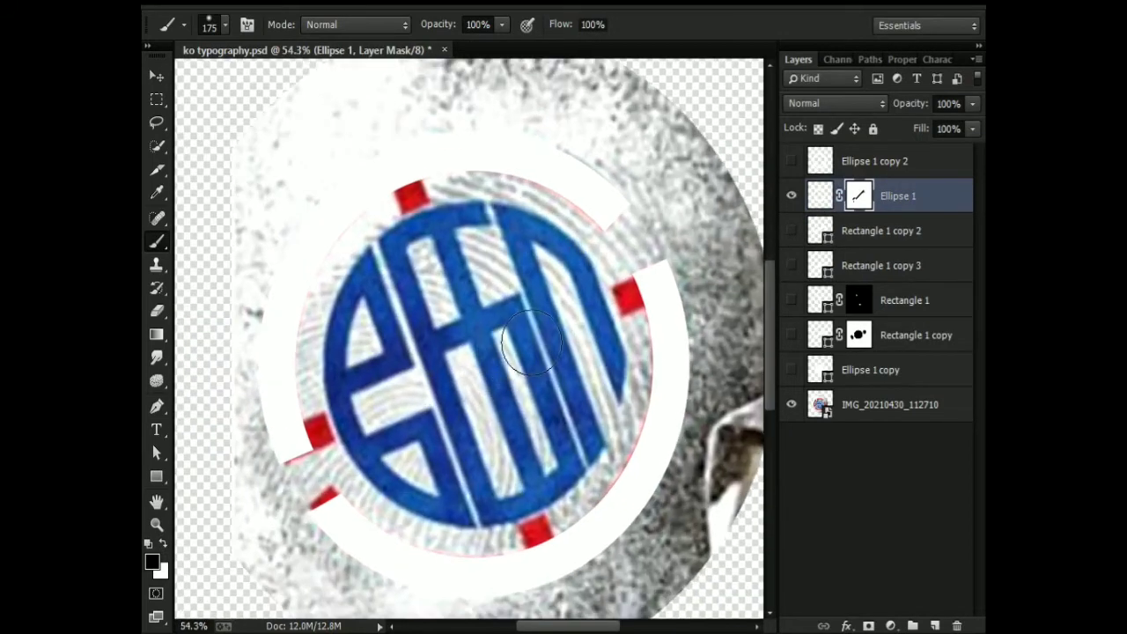
{"action": "left_click_drag", "start_coordinate": [572, 502], "coordinate": [550, 458]}
Show Rectangle 1 copy 2, rotate it to a steep angle and position it along the red stub beside the upper-left gap.
{"action": "left_click", "coordinate": [791, 231]}
{"action": "key", "text": "ctrl+t"}
{"action": "scroll", "coordinate": [593, 265], "scroll_direction": "down", "scroll_amount": 3}
{"action": "key", "text": "Escape"}
{"action": "left_click", "coordinate": [817, 235]}
{"action": "key", "text": "ctrl+t"}
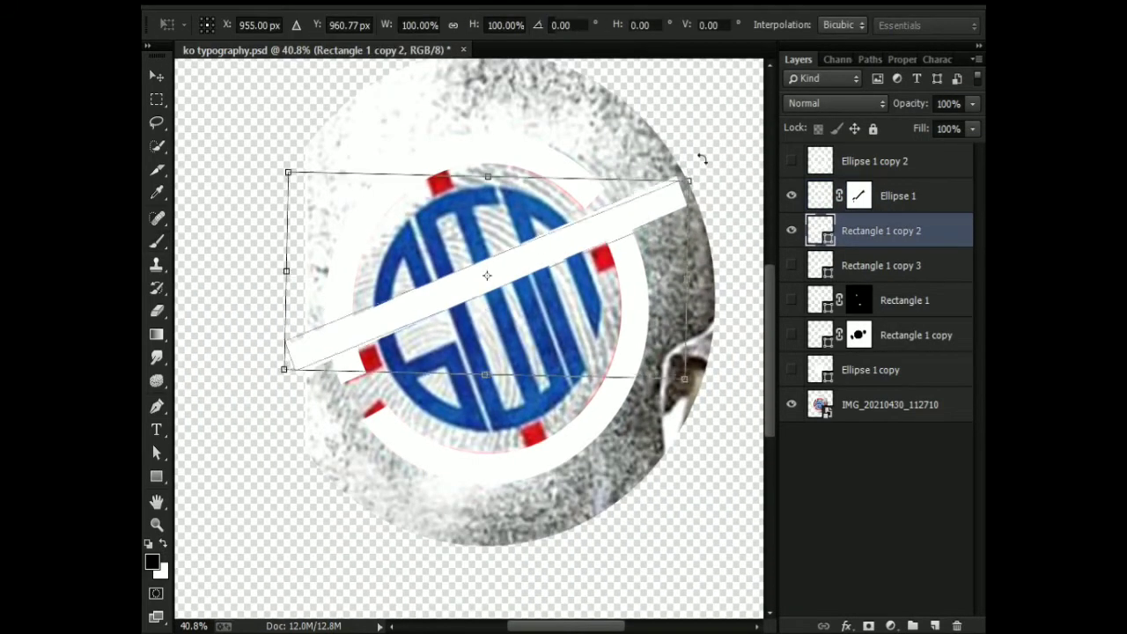
{"action": "left_click_drag", "start_coordinate": [702, 158], "coordinate": [596, 484]}
{"action": "left_click_drag", "start_coordinate": [534, 278], "coordinate": [507, 312]}
{"action": "key", "text": "Return"}
{"action": "key", "text": "b"}
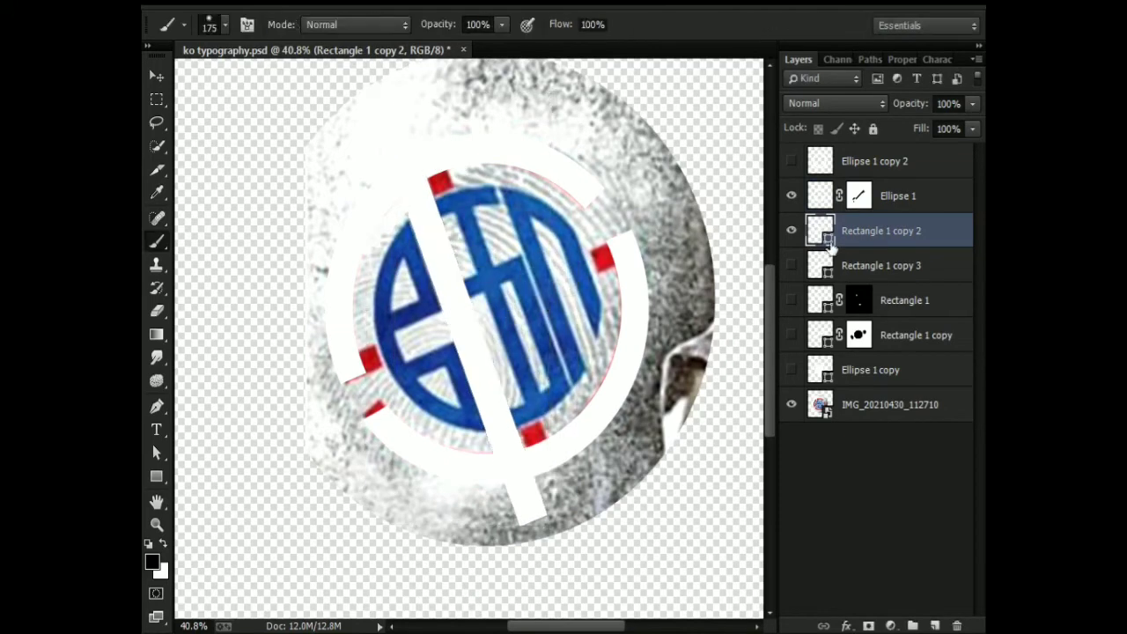
Paint out the ring inside the steep bar's outline at the upper-left gap on the Ellipse 1 mask.
{"action": "left_click", "coordinate": [816, 235], "text": "ctrl"}
{"action": "left_click", "coordinate": [858, 196]}
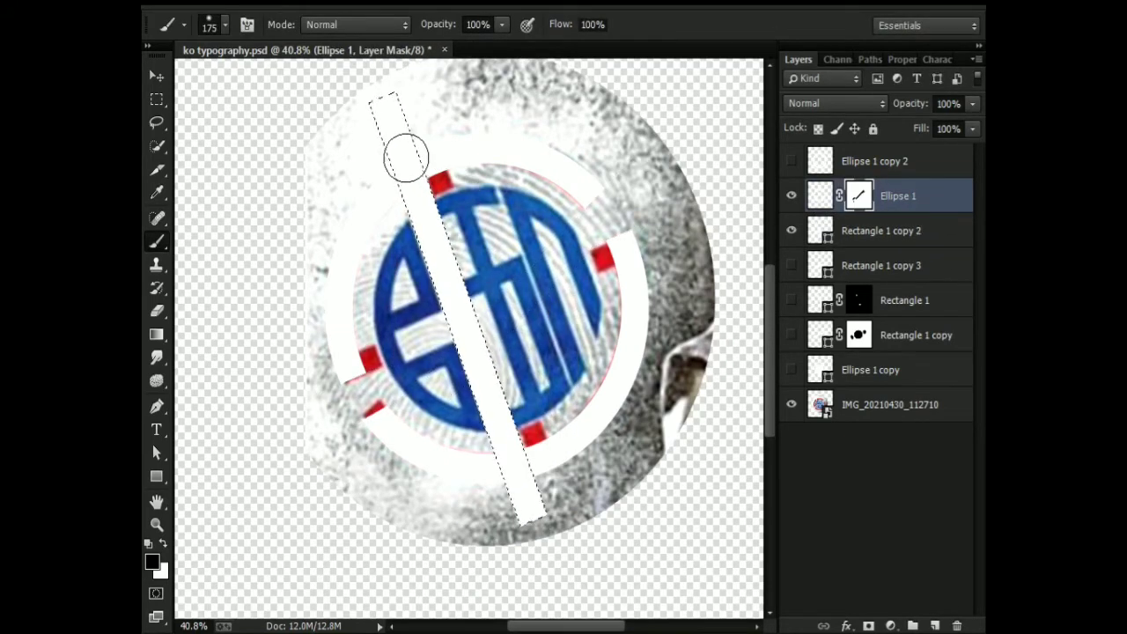
Move Rectangle 1 copy 2 across the emblem so its lower end covers the lower-right gap beside the red stub.
{"action": "left_click", "coordinate": [819, 230]}
{"action": "key", "text": "v"}
{"action": "left_click_drag", "start_coordinate": [467, 326], "coordinate": [528, 327]}
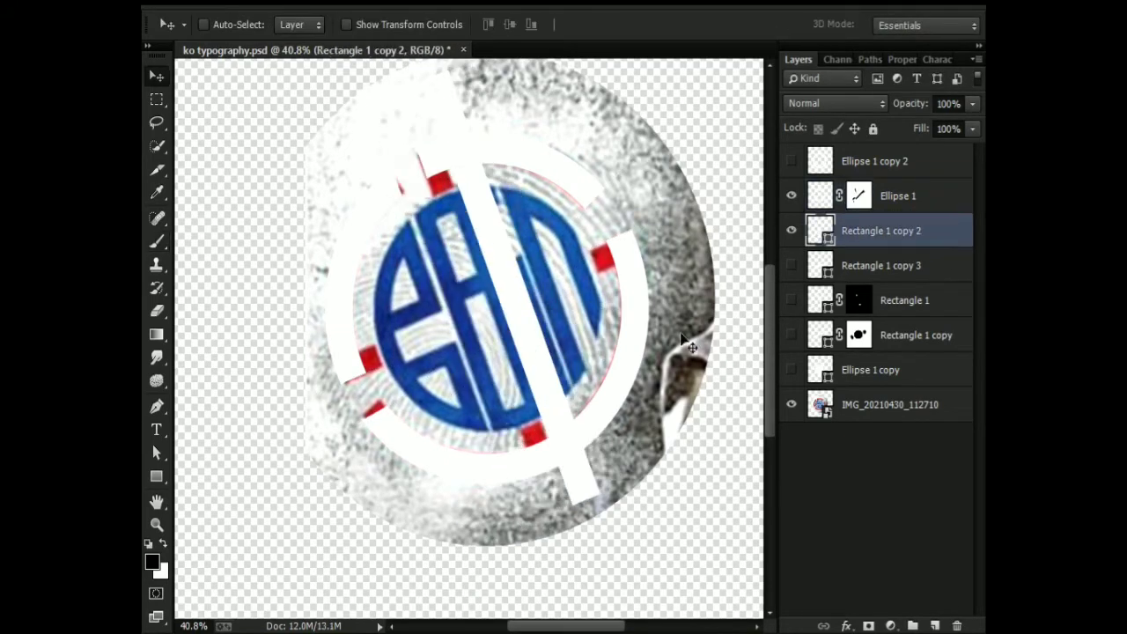
Paint out the ring inside the steep bar's outline at the lower-right gap on the Ellipse 1 mask, and hide the bar.
{"action": "left_click", "coordinate": [819, 235], "text": "ctrl"}
{"action": "left_click", "coordinate": [858, 196]}
{"action": "key", "text": "b"}
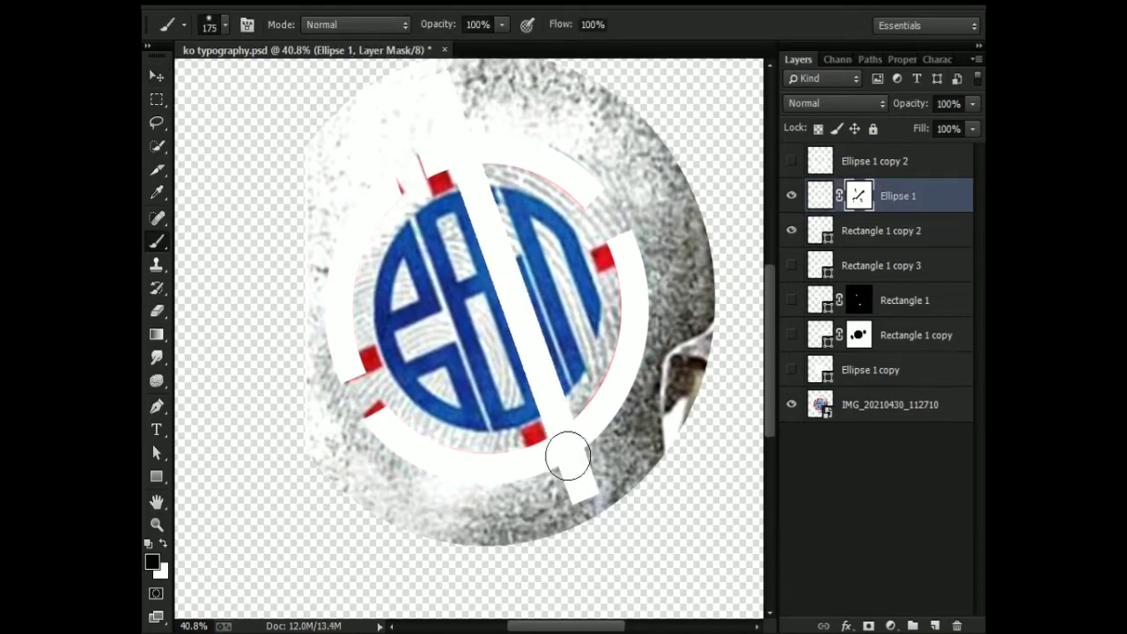
{"action": "left_click", "coordinate": [791, 230]}
{"action": "scroll", "coordinate": [458, 317], "scroll_direction": "up", "scroll_amount": 2}
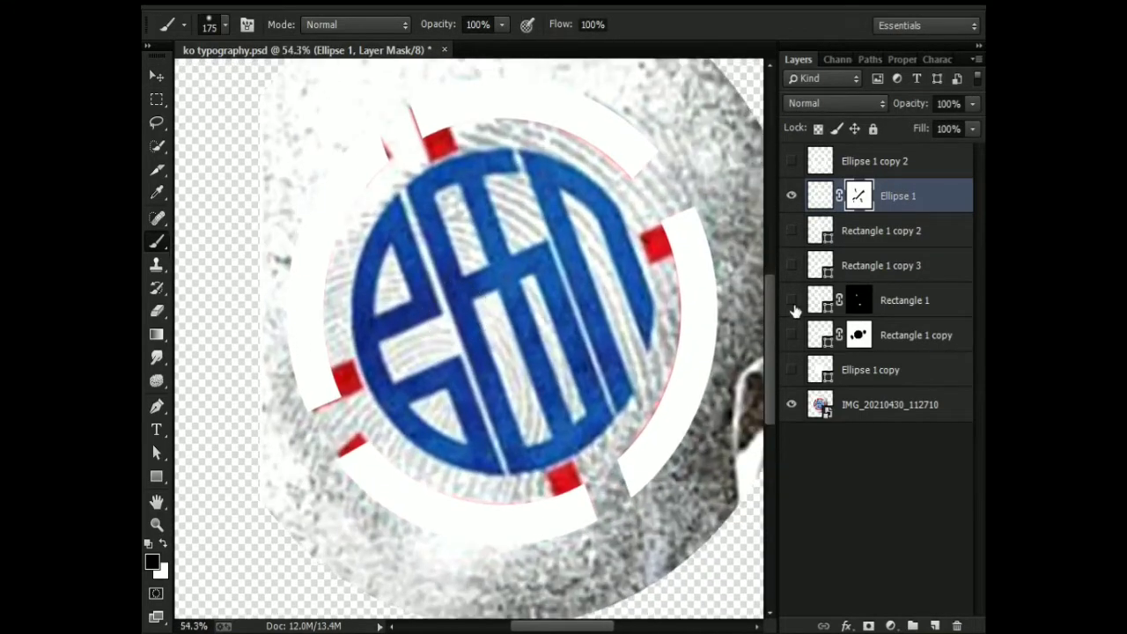
Delete the helper bar layers Rectangle 1 copy 2 and Rectangle 1 copy 3.
{"action": "left_click", "coordinate": [793, 266]}
{"action": "left_click", "coordinate": [794, 267]}
{"action": "left_click", "coordinate": [858, 239]}
{"action": "key", "text": "Delete"}
{"action": "key", "text": "Delete"}
Show Rectangle 1 and Rectangle 1 copy and merge them with the masked Ellipse 1 ring into one layer.
{"action": "left_click", "coordinate": [791, 238]}
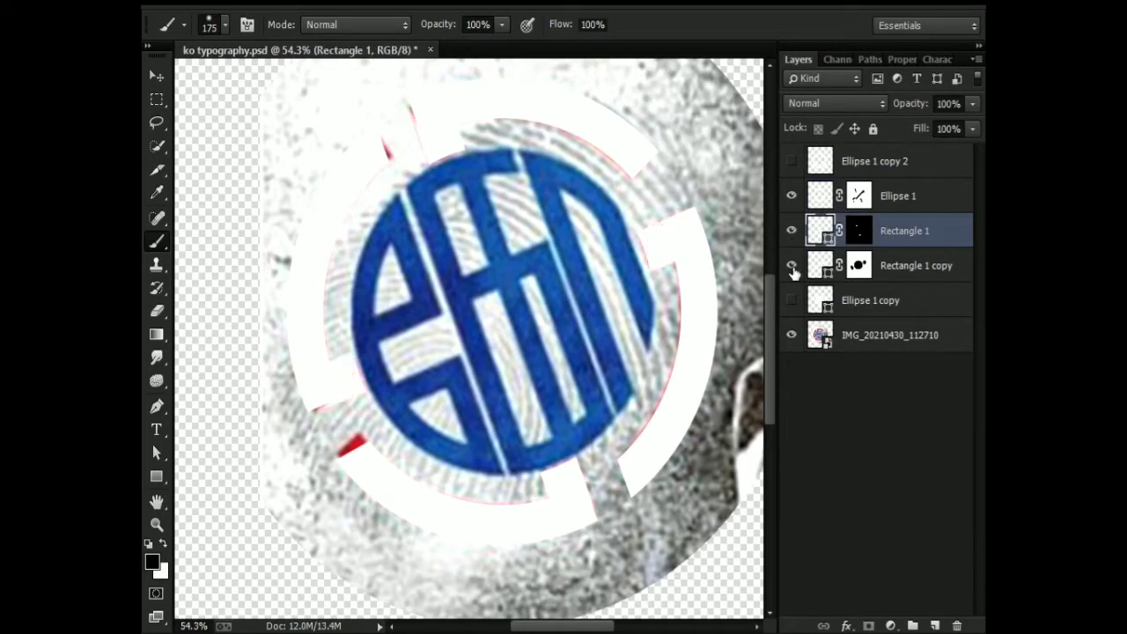
{"action": "left_click", "coordinate": [792, 300]}
{"action": "left_click", "coordinate": [792, 300]}
{"action": "left_click", "coordinate": [905, 300]}
{"action": "left_click", "coordinate": [908, 266]}
{"action": "left_click", "coordinate": [792, 162]}
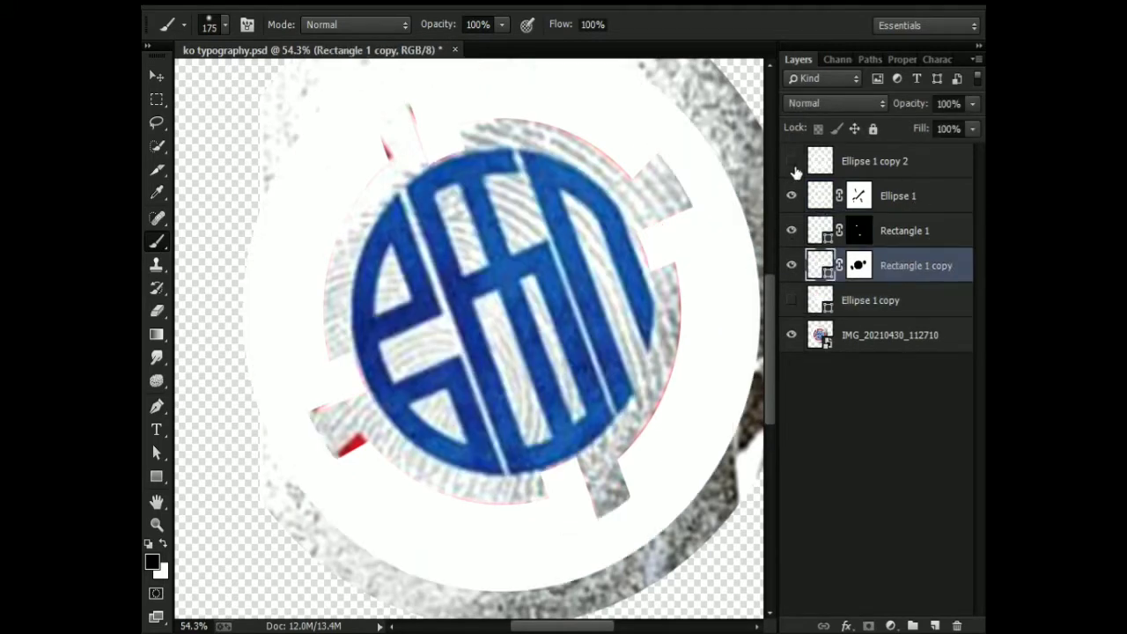
{"action": "left_click", "coordinate": [792, 162]}
{"action": "left_click", "coordinate": [898, 196]}
{"action": "left_click", "coordinate": [836, 270], "text": "shift"}
{"action": "key", "text": "ctrl+e"}
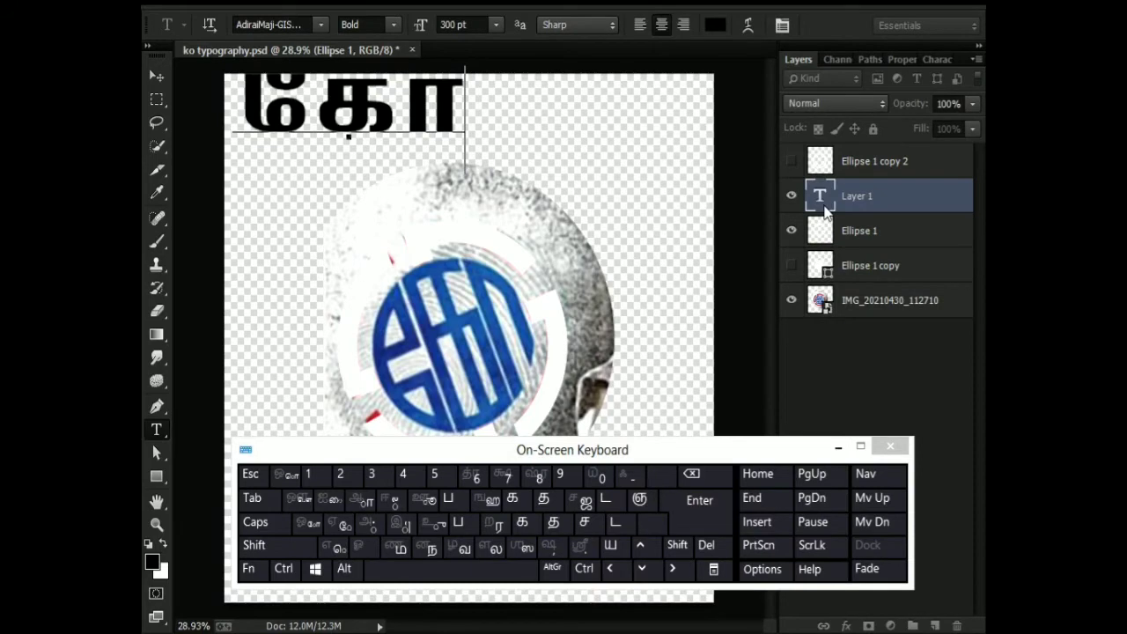
Add the text கோ in bold AdiraiMaji at 300 pt, scale it 196% vertically and 92% horizontally, and fit it to the blue letters.
{"action": "left_click", "coordinate": [891, 446]}
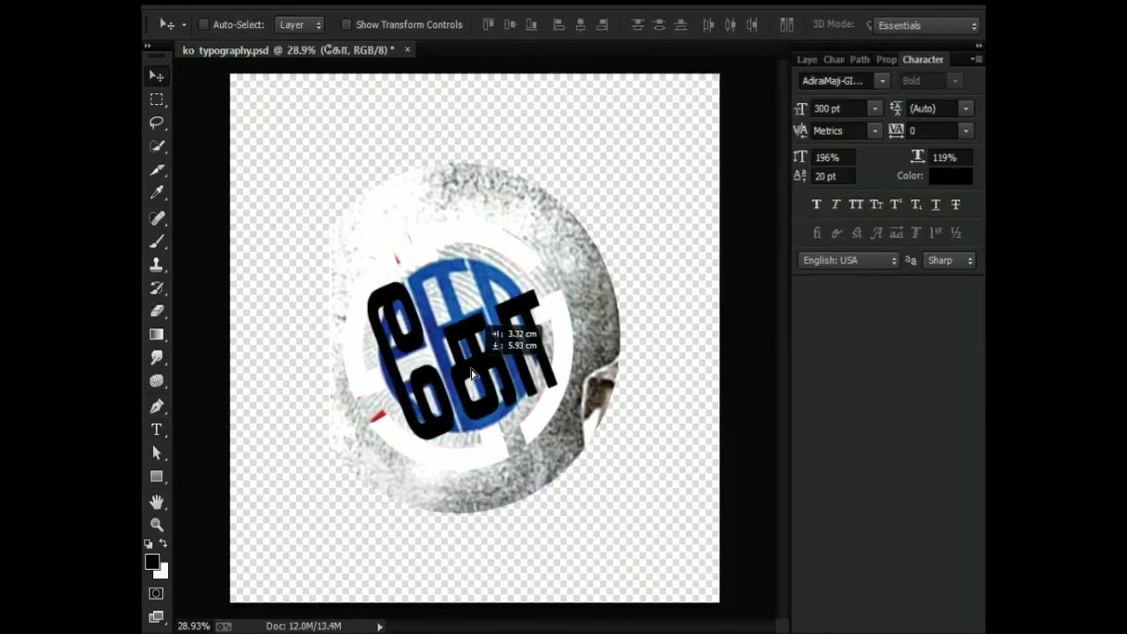
{"action": "left_click_drag", "start_coordinate": [907, 163], "coordinate": [913, 163]}
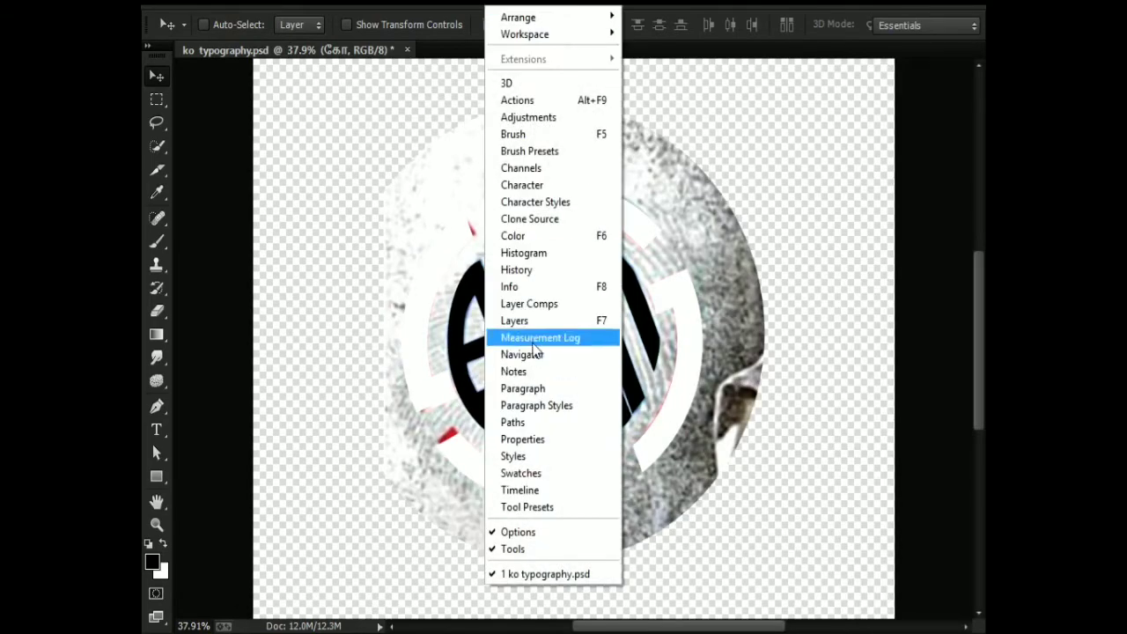
{"action": "left_click", "coordinate": [548, 330]}
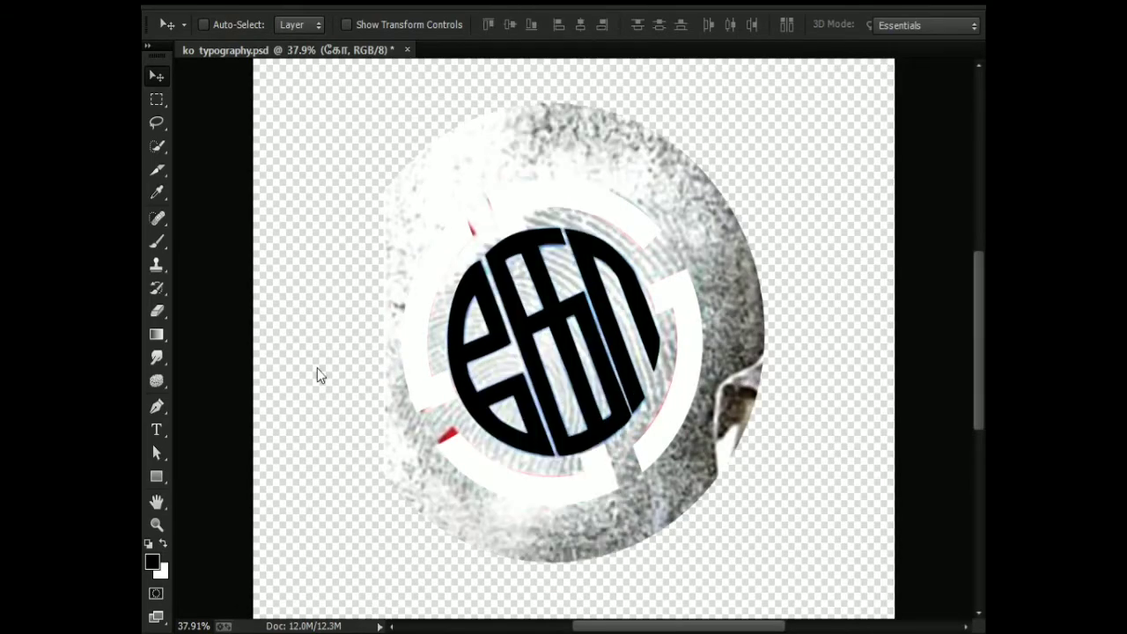
Compare the traced letters and ring with the reference photo by switching the photo, letters and ring layers' visibility.
{"action": "scroll", "coordinate": [555, 365], "scroll_direction": "up", "scroll_amount": 2}
{"action": "scroll", "coordinate": [555, 365], "scroll_direction": "up", "scroll_amount": 2}
{"action": "scroll", "coordinate": [516, 435], "scroll_direction": "down", "scroll_amount": 4}
{"action": "left_click", "coordinate": [790, 301]}
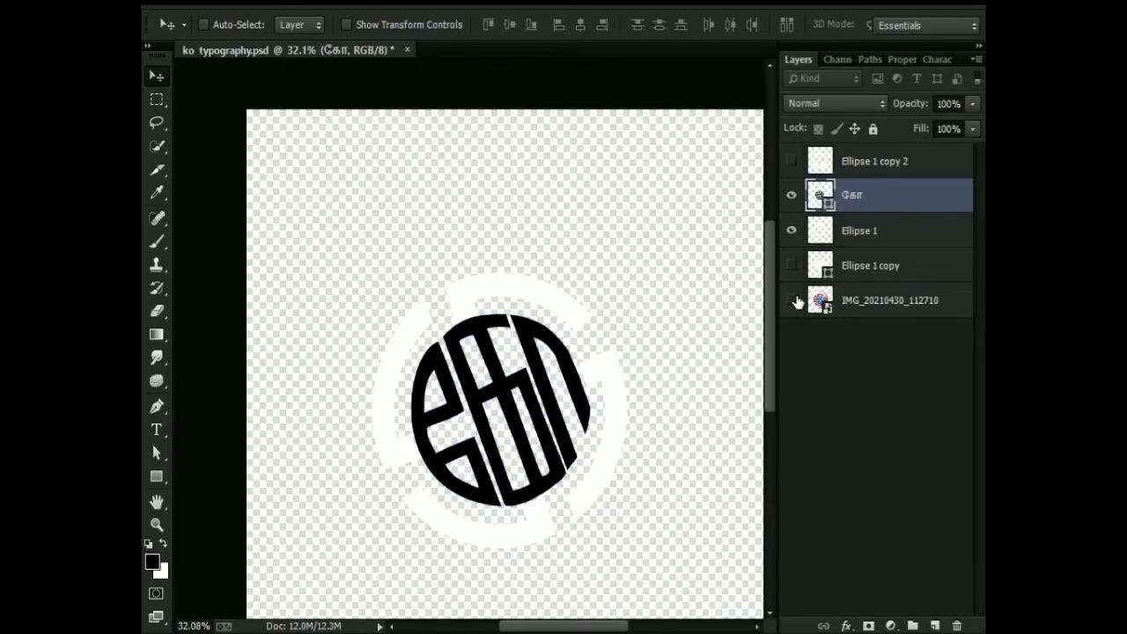
{"action": "left_click", "coordinate": [790, 300]}
{"action": "left_click_drag", "start_coordinate": [790, 206], "coordinate": [791, 231]}
{"action": "scroll", "coordinate": [516, 402], "scroll_direction": "up", "scroll_amount": 3}
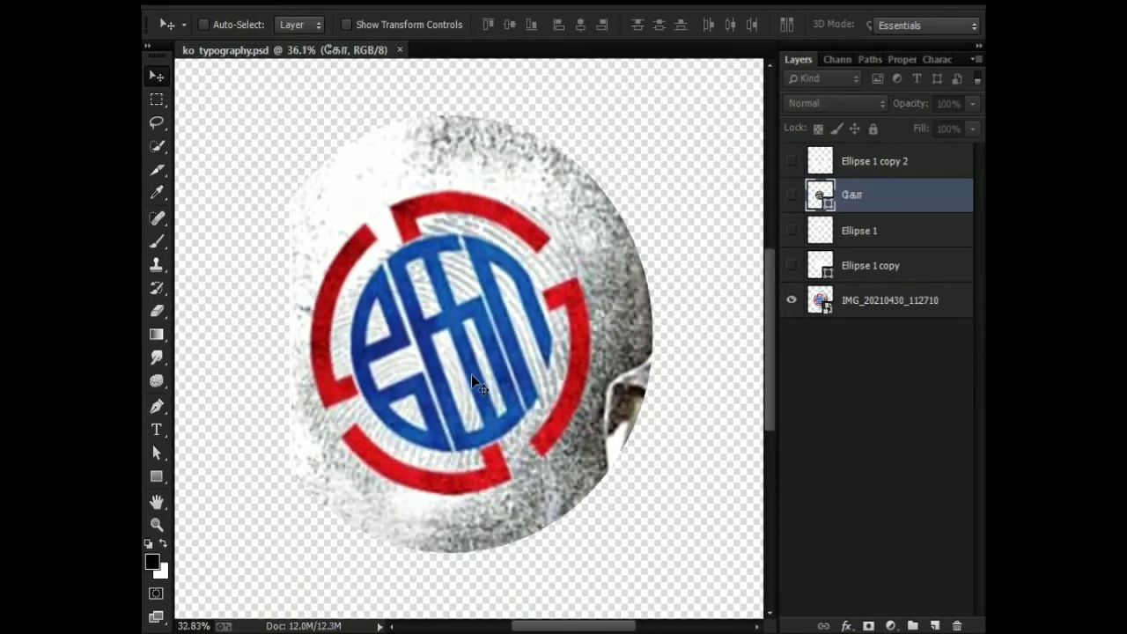
{"action": "scroll", "coordinate": [498, 377], "scroll_direction": "up", "scroll_amount": 3}
{"action": "scroll", "coordinate": [443, 372], "scroll_direction": "down", "scroll_amount": 2}
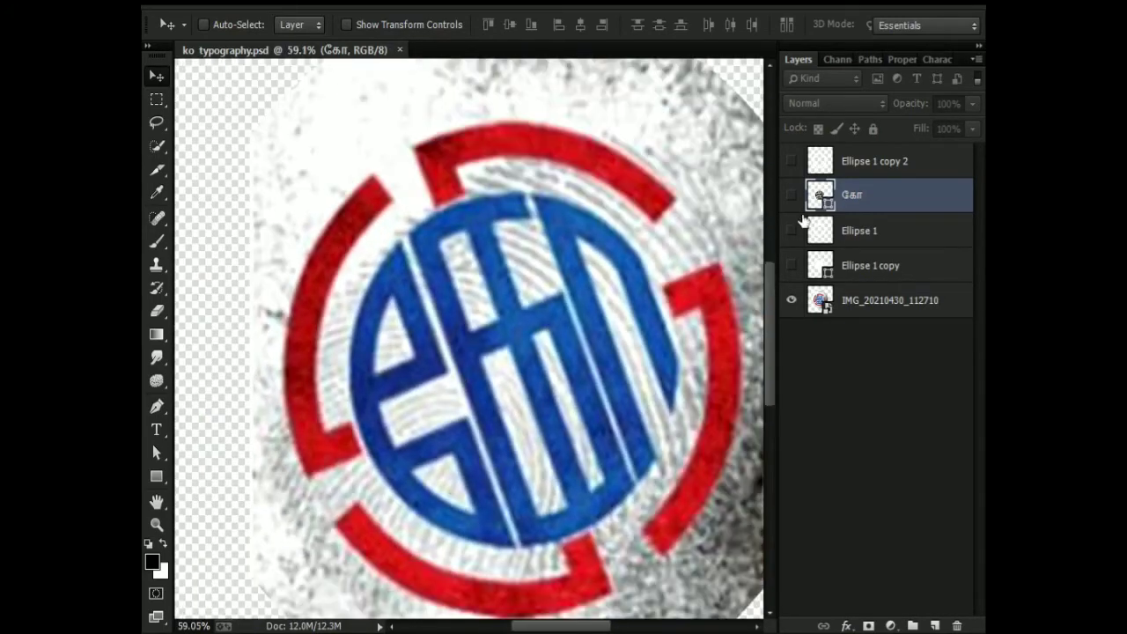
{"action": "left_click", "coordinate": [792, 263]}
{"action": "left_click", "coordinate": [793, 263]}
Show Ellipse 1 and give it a Color Overlay in red a72b30, sampled from the photo's ring.
{"action": "left_click", "coordinate": [792, 231]}
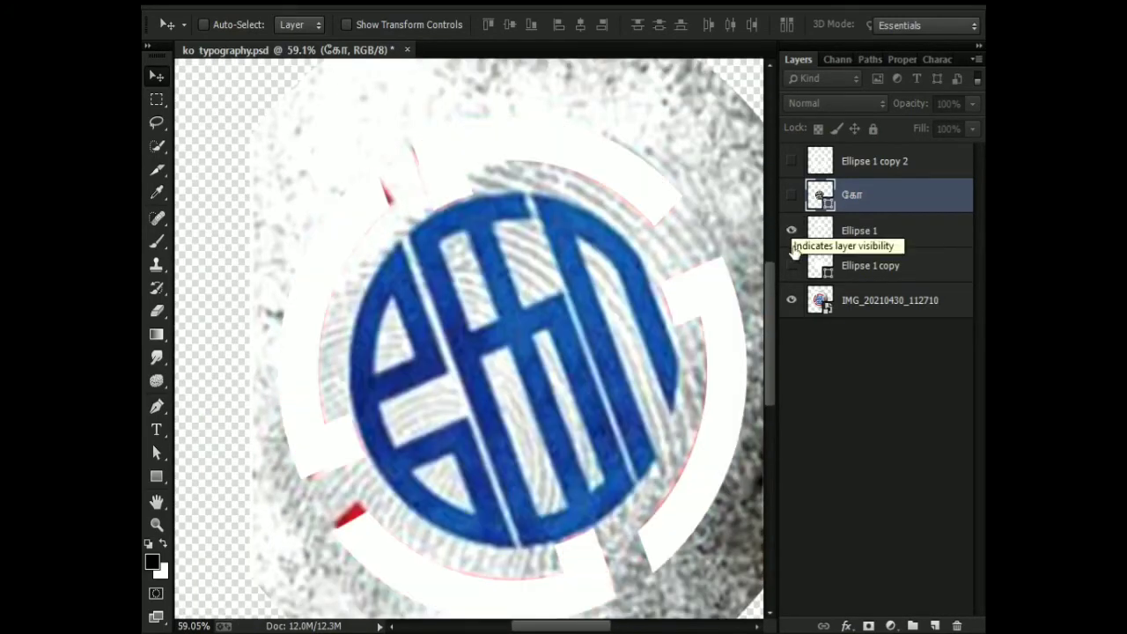
{"action": "left_click", "coordinate": [872, 231]}
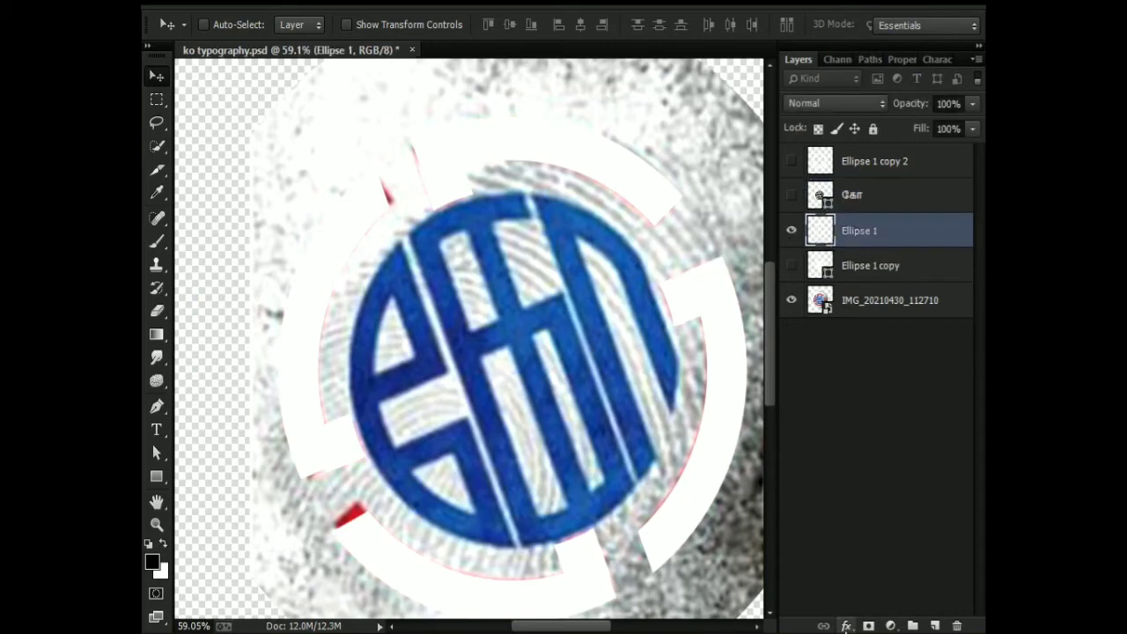
{"action": "left_click", "coordinate": [846, 626]}
{"action": "left_click", "coordinate": [841, 534]}
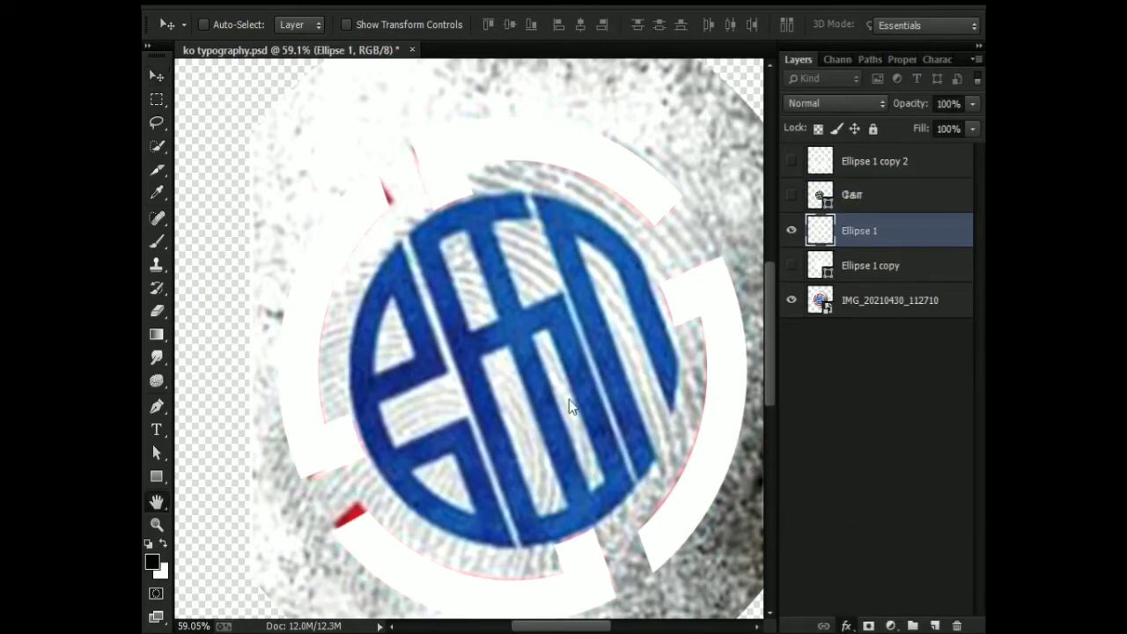
{"action": "left_click", "coordinate": [356, 513]}
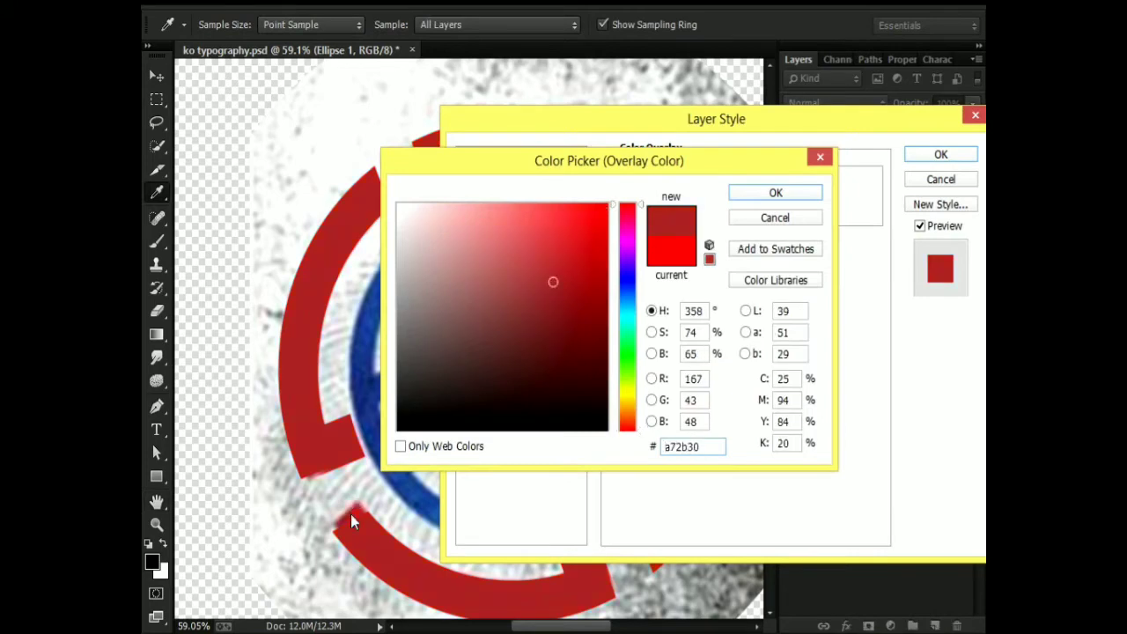
{"action": "left_click", "coordinate": [775, 192]}
{"action": "left_click", "coordinate": [941, 154]}
{"action": "scroll", "coordinate": [536, 302], "scroll_direction": "down", "scroll_amount": 1}
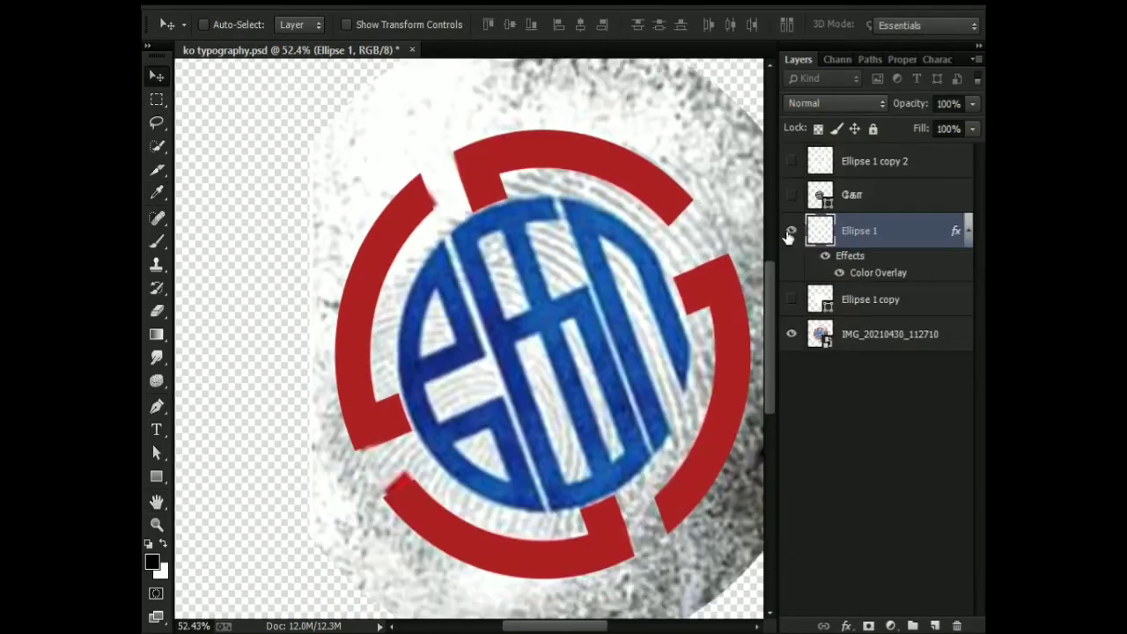
Show the கோ letters layer and open the colour choice of a new Color Overlay for it, keeping the emblem in view.
{"action": "left_click", "coordinate": [791, 194]}
{"action": "left_click", "coordinate": [823, 194]}
{"action": "left_click", "coordinate": [847, 626]}
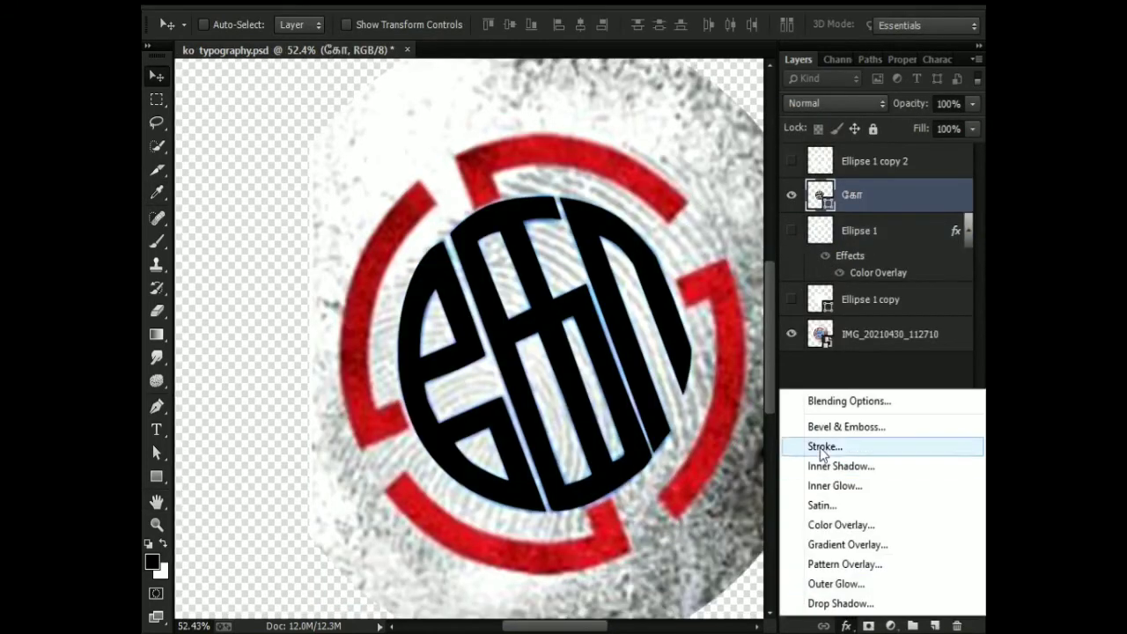
{"action": "left_click", "coordinate": [816, 527]}
{"action": "left_click_drag", "start_coordinate": [758, 115], "coordinate": [890, 51]}
{"action": "left_click", "coordinate": [937, 124]}
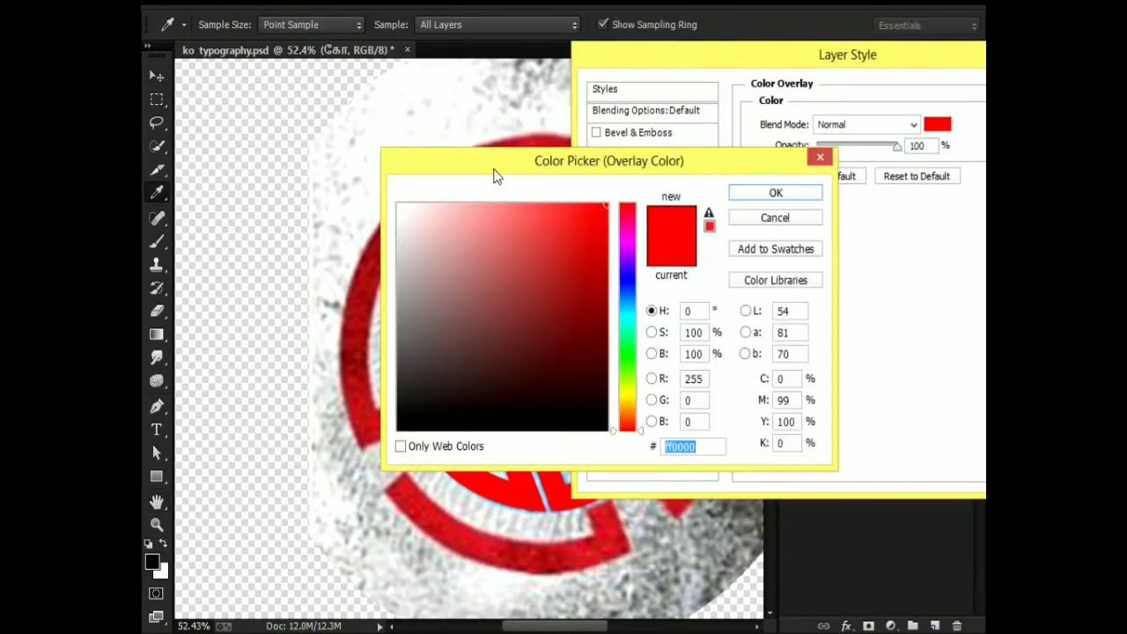
{"action": "left_click_drag", "start_coordinate": [494, 172], "coordinate": [776, 215]}
Sample blue tones along the letters' edges and apply 496d9a as the letters' overlay colour.
{"action": "left_click", "coordinate": [532, 218]}
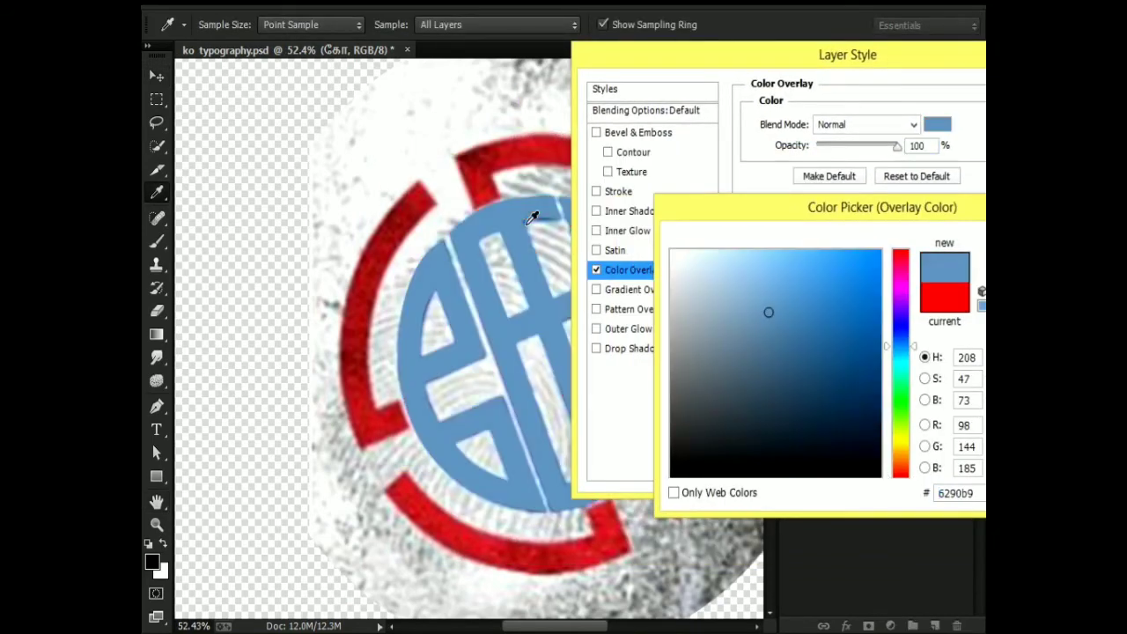
{"action": "left_click", "coordinate": [427, 310]}
{"action": "left_click", "coordinate": [427, 325]}
{"action": "left_click", "coordinate": [427, 310]}
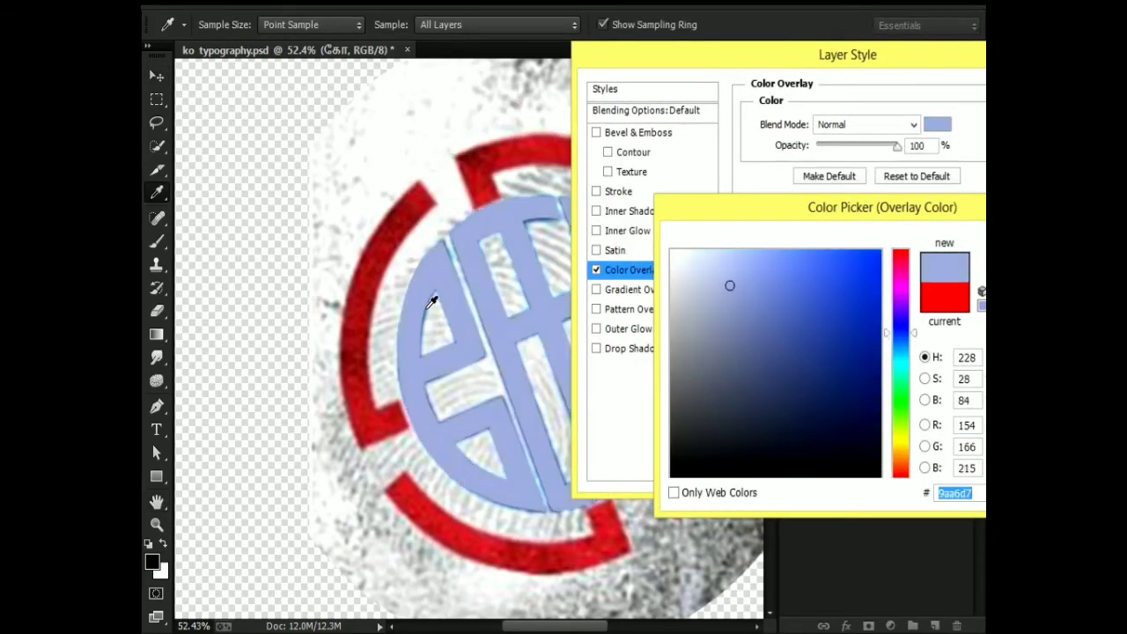
{"action": "key", "text": "ctrl+plus"}
{"action": "key", "text": "ctrl+plus"}
{"action": "key", "text": "ctrl+plus"}
{"action": "key", "text": "ctrl+plus"}
{"action": "left_click", "coordinate": [370, 244]}
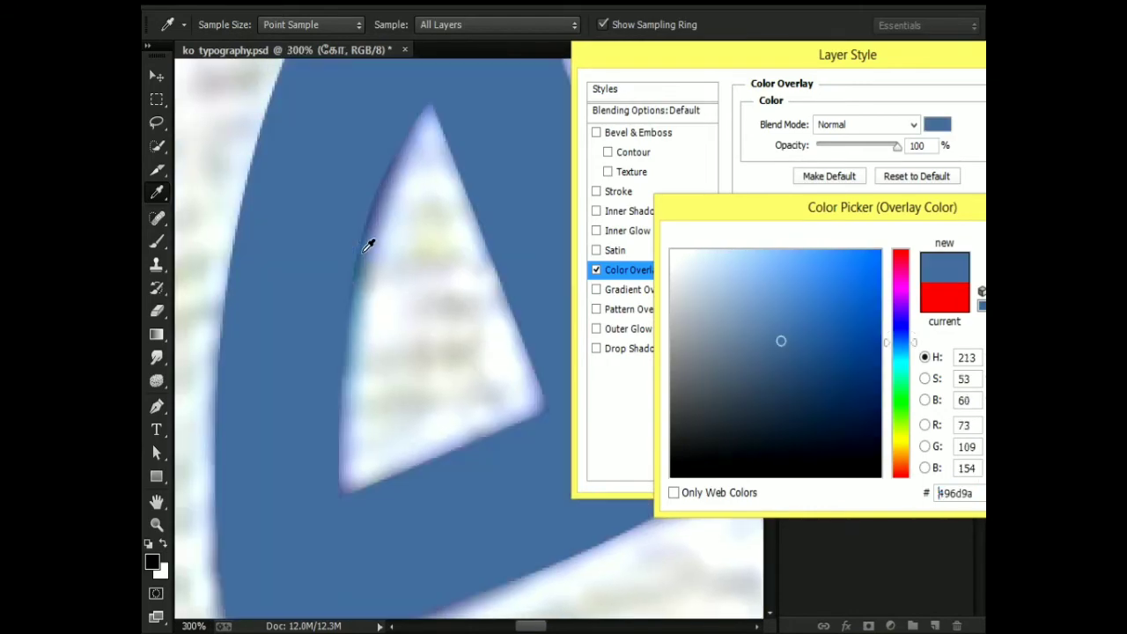
{"action": "key", "text": "Return"}
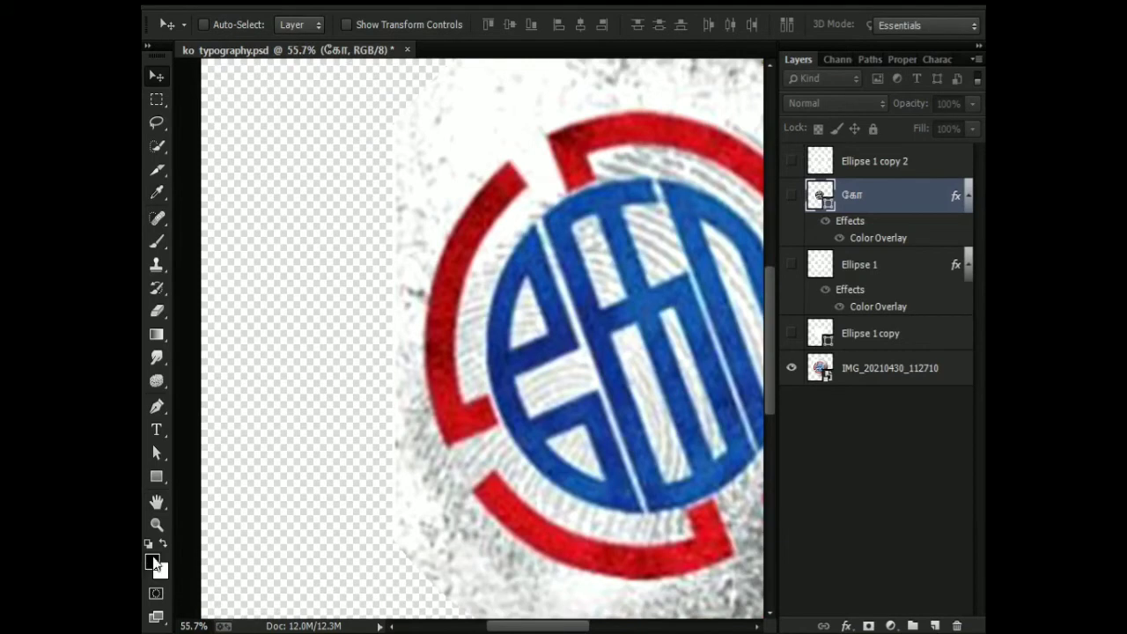
Set the foreground colour to a dark blue sampled from the photo's letters.
{"action": "left_click", "coordinate": [157, 241]}
{"action": "left_click", "coordinate": [152, 562]}
{"action": "left_click", "coordinate": [558, 296]}
{"action": "left_click_drag", "start_coordinate": [558, 297], "coordinate": [570, 314]}
{"action": "key", "text": "Return"}
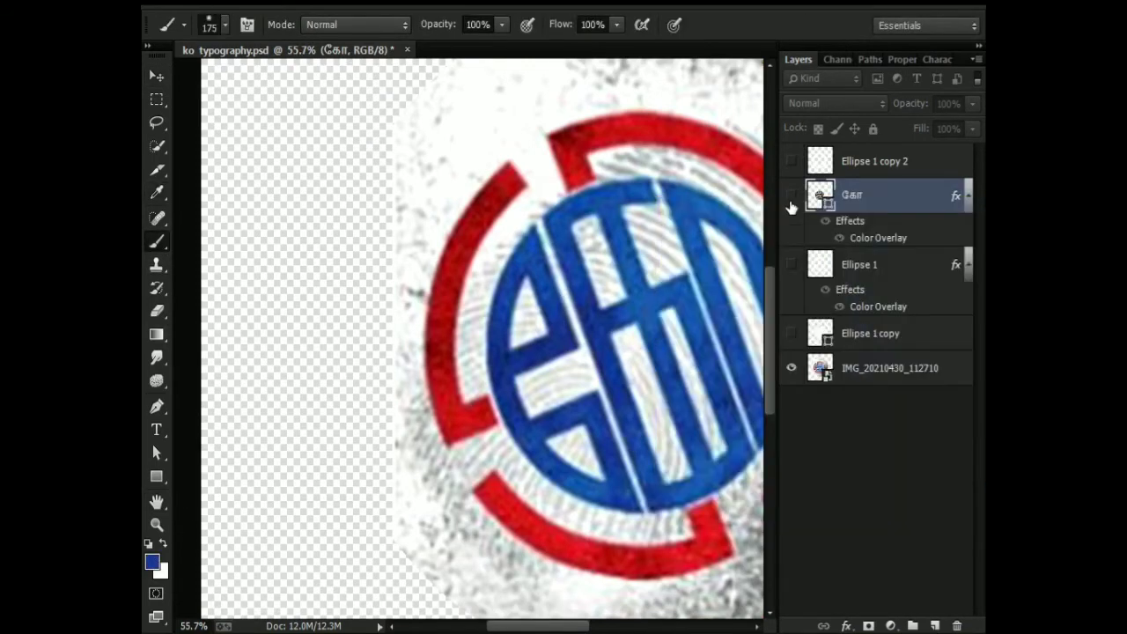
Show the கோ letters and change their Color Overlay to the dark blue of the foreground colour.
{"action": "left_click", "coordinate": [790, 196]}
{"action": "double_click", "coordinate": [863, 237]}
{"action": "left_click", "coordinate": [938, 124]}
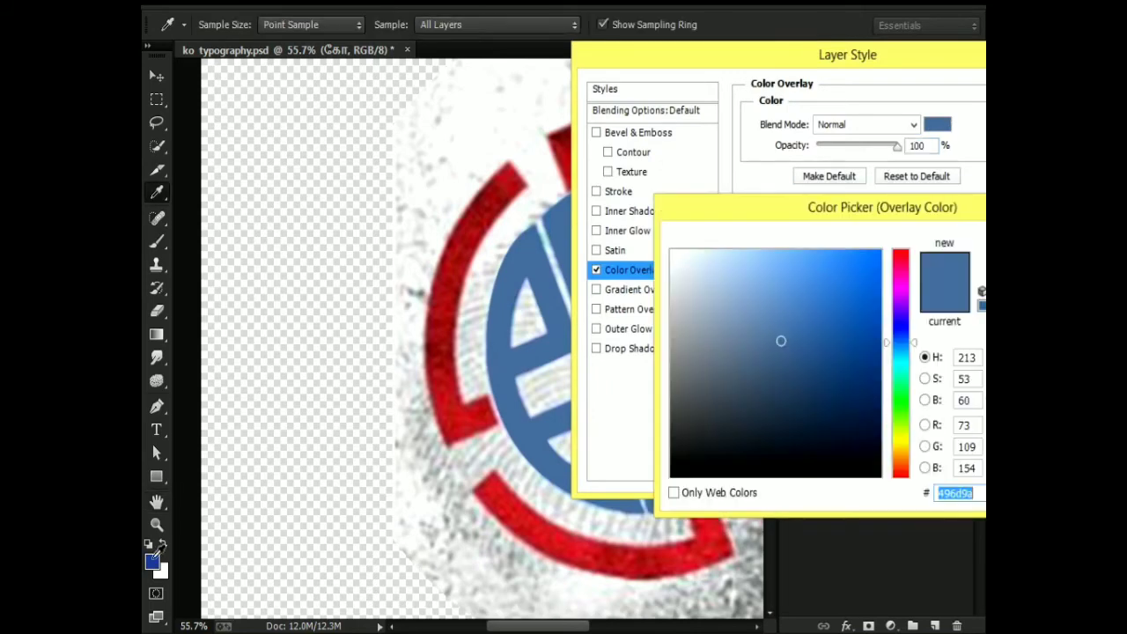
{"action": "left_click", "coordinate": [154, 560]}
{"action": "left_click_drag", "start_coordinate": [870, 210], "coordinate": [590, 248]}
{"action": "left_click", "coordinate": [750, 282]}
{"action": "key", "text": "Return"}
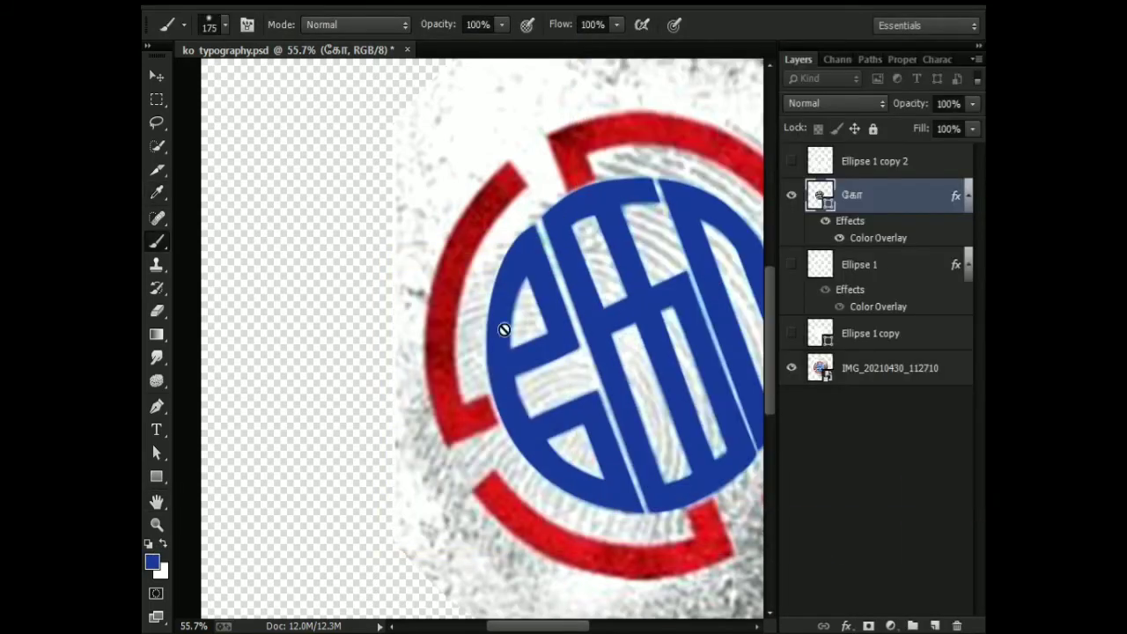
Show the red Ellipse 1 ring with the blue letters and hide the reference photo.
{"action": "scroll", "coordinate": [535, 264], "scroll_direction": "up", "scroll_amount": 8}
{"action": "scroll", "coordinate": [519, 264], "scroll_direction": "down", "scroll_amount": 10}
{"action": "key", "text": "v"}
{"action": "scroll", "coordinate": [379, 291], "scroll_direction": "down", "scroll_amount": 4}
{"action": "scroll", "coordinate": [403, 336], "scroll_direction": "up", "scroll_amount": 5}
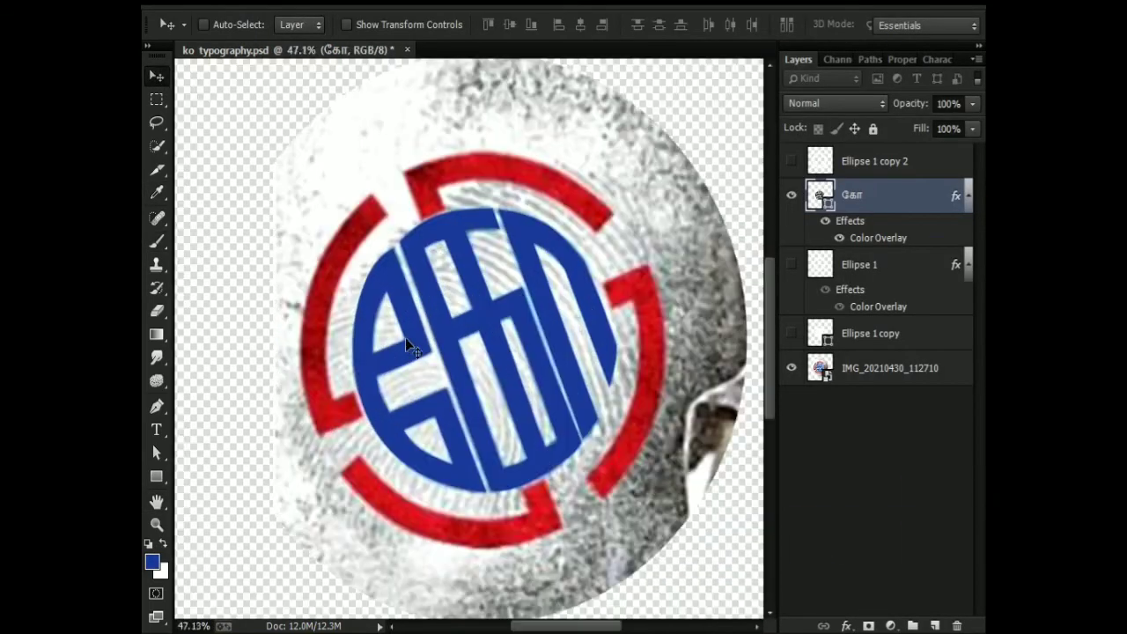
{"action": "left_click", "coordinate": [793, 368]}
{"action": "left_click", "coordinate": [792, 368]}
{"action": "left_click", "coordinate": [790, 264]}
{"action": "left_click", "coordinate": [790, 264]}
{"action": "left_click", "coordinate": [790, 263]}
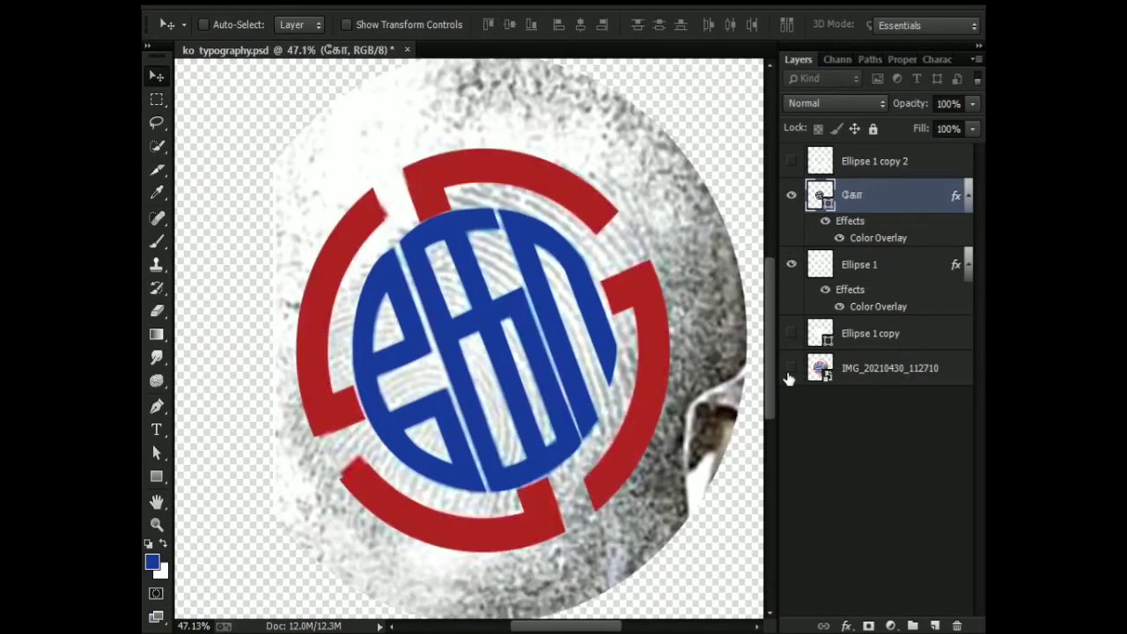
{"action": "left_click", "coordinate": [790, 369]}
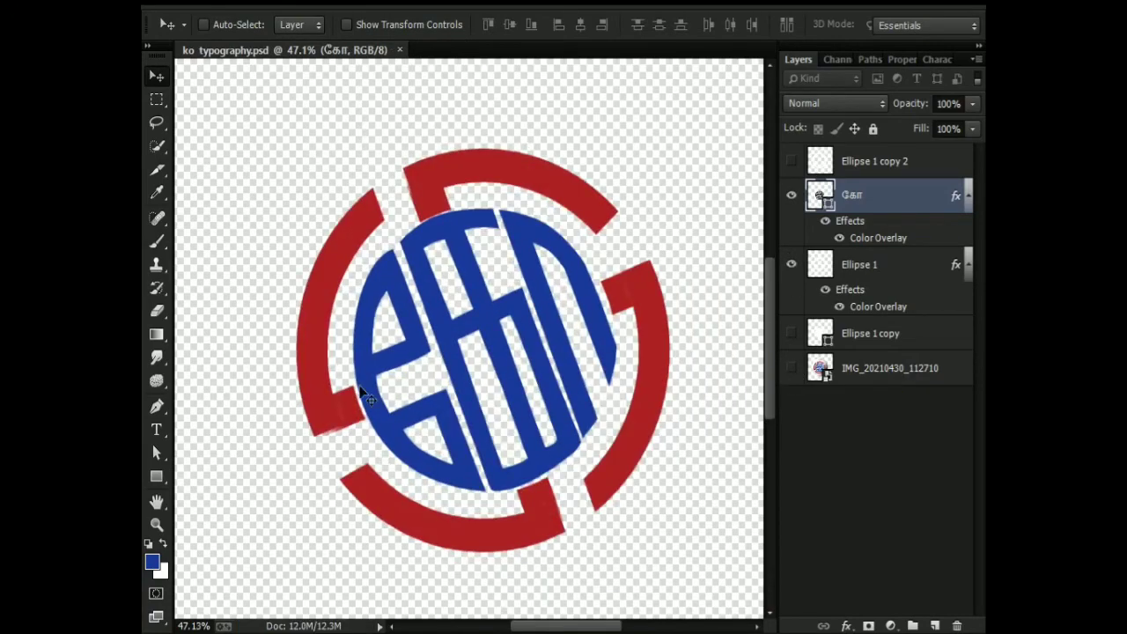
Examine the ring's stub at the lower-left gap up close, with and without the reference photo.
{"action": "scroll", "coordinate": [352, 436], "scroll_direction": "up", "scroll_amount": 5}
{"action": "scroll", "coordinate": [352, 442], "scroll_direction": "up", "scroll_amount": 3}
{"action": "scroll", "coordinate": [363, 440], "scroll_direction": "down", "scroll_amount": 4}
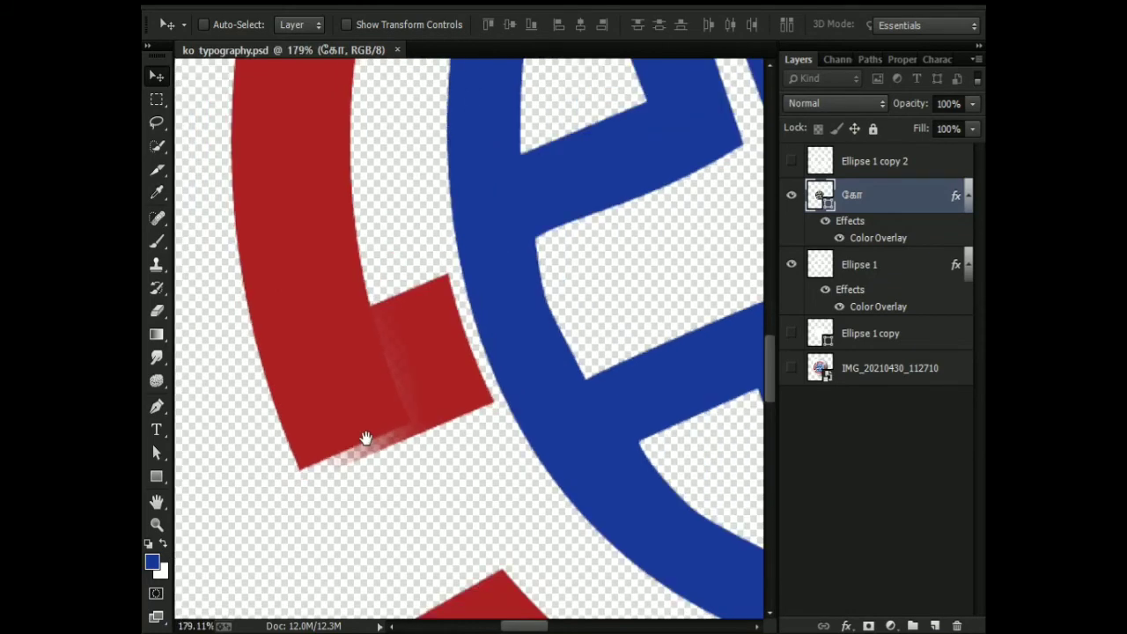
{"action": "scroll", "coordinate": [365, 440], "scroll_direction": "up", "scroll_amount": 1}
{"action": "left_click", "coordinate": [791, 370]}
{"action": "left_click", "coordinate": [792, 370]}
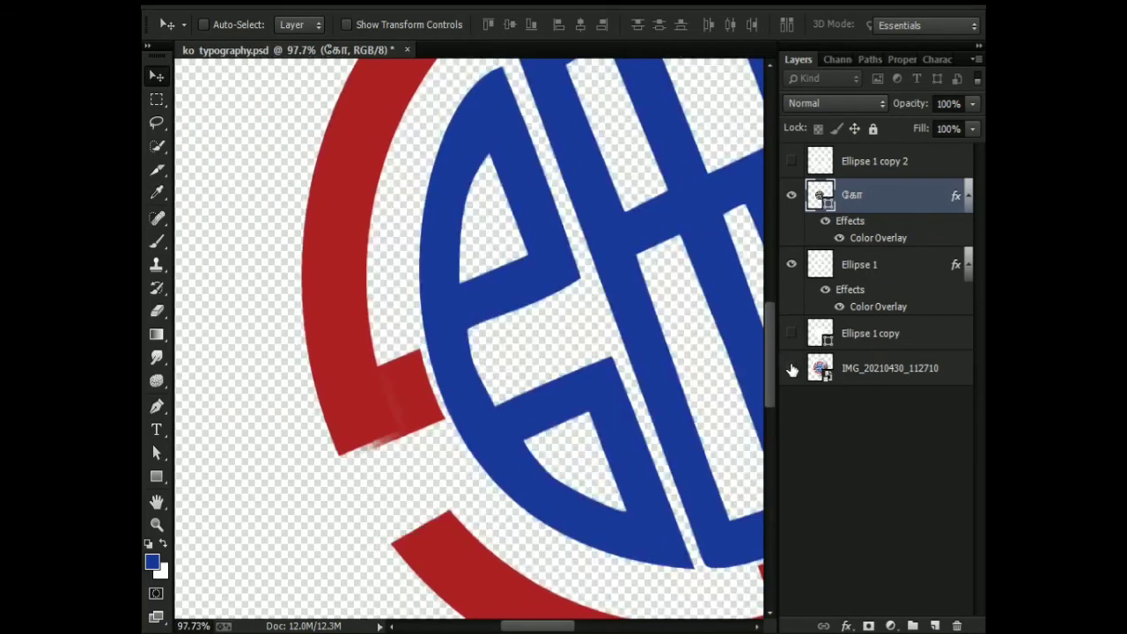
{"action": "left_click", "coordinate": [792, 370]}
{"action": "scroll", "coordinate": [453, 401], "scroll_direction": "down", "scroll_amount": 1}
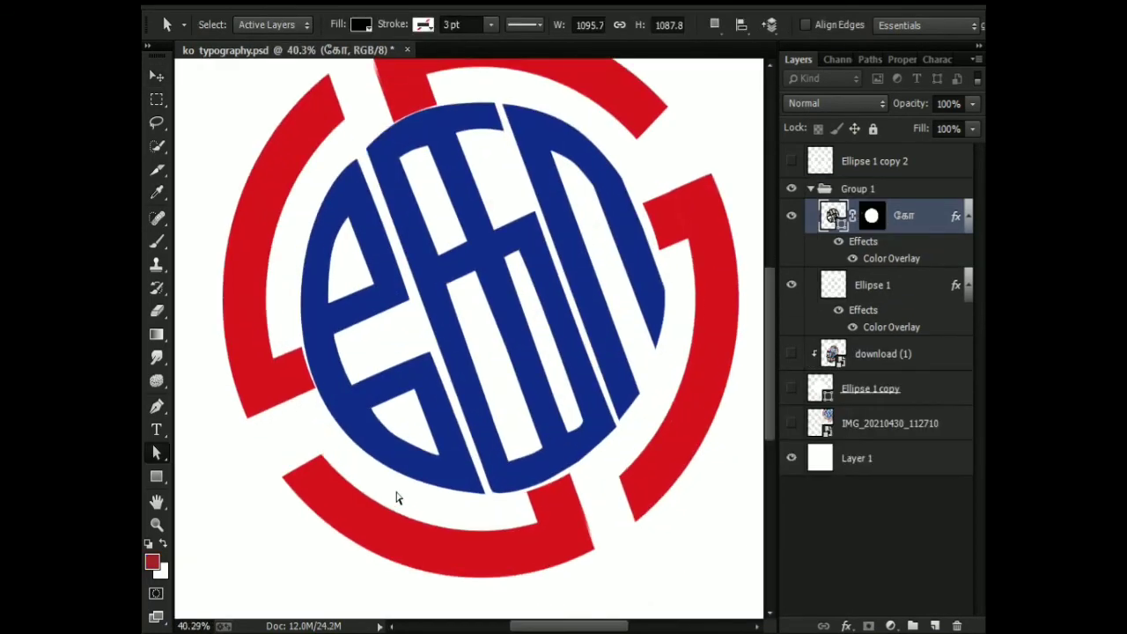
View the whole finished emblem on its white background in full-screen mode, and return to the standard view.
{"action": "scroll", "coordinate": [396, 496], "scroll_direction": "down", "scroll_amount": 2}
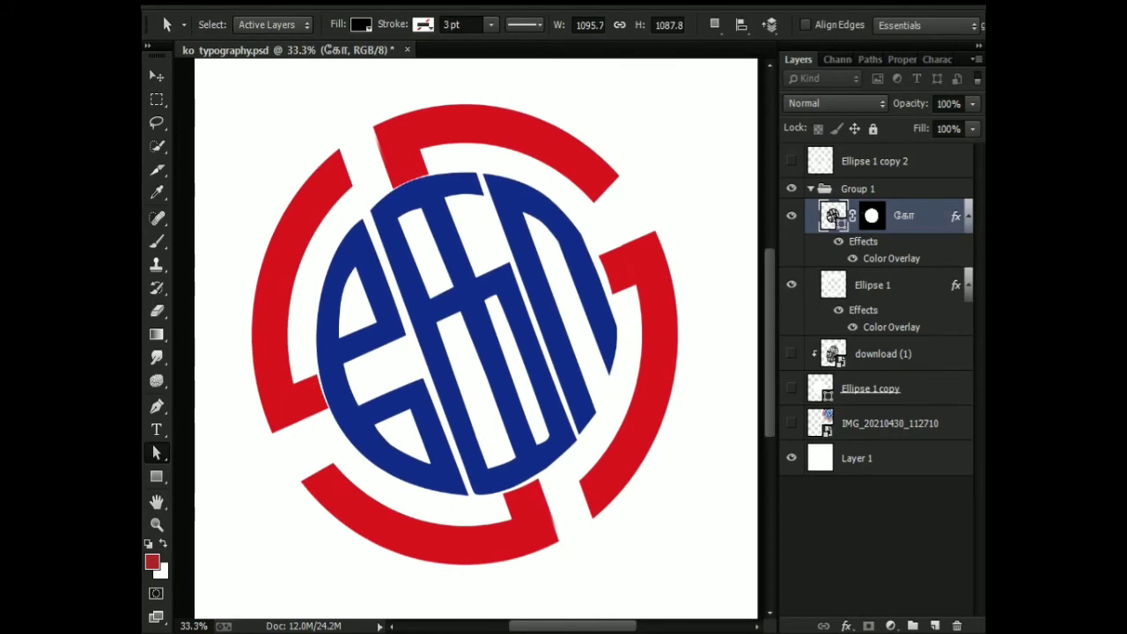
{"action": "mouse_move", "coordinate": [434, 633]}
{"action": "scroll", "coordinate": [475, 344], "scroll_direction": "down", "scroll_amount": 1}
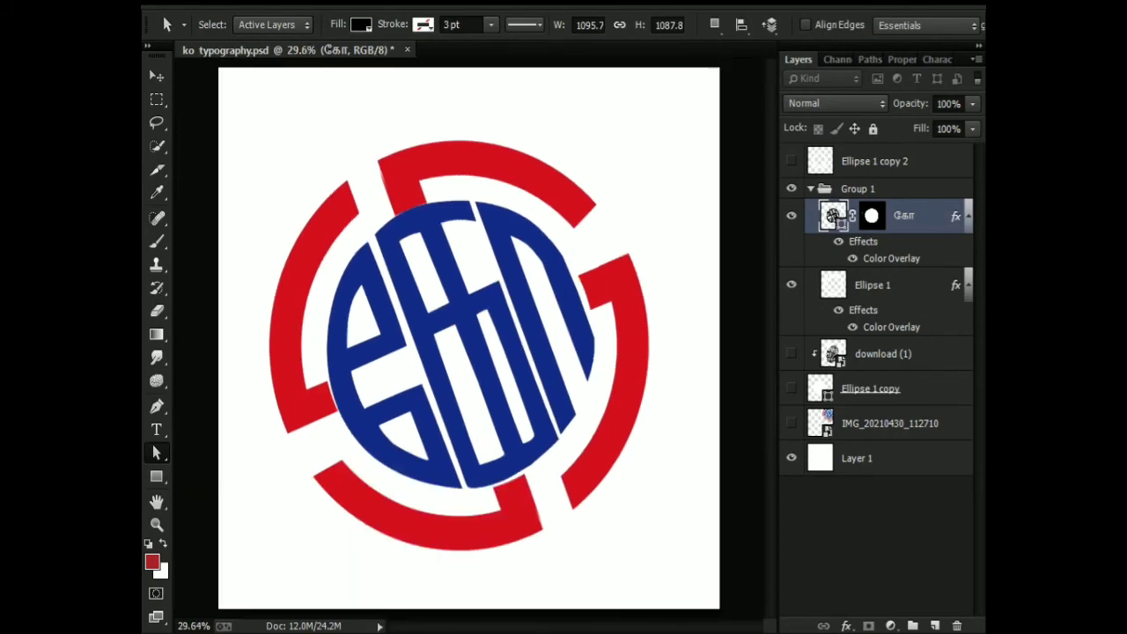
{"action": "key", "text": "f"}
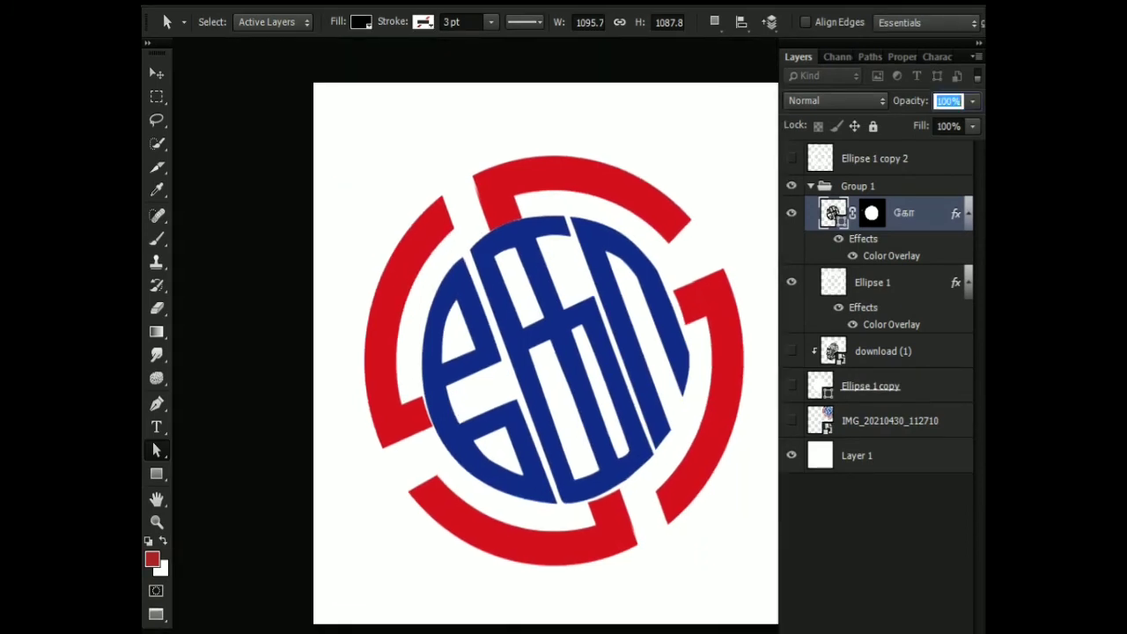
{"action": "left_click", "coordinate": [278, 570]}
{"action": "key", "text": "f"}
{"action": "key", "text": "ctrl+0"}
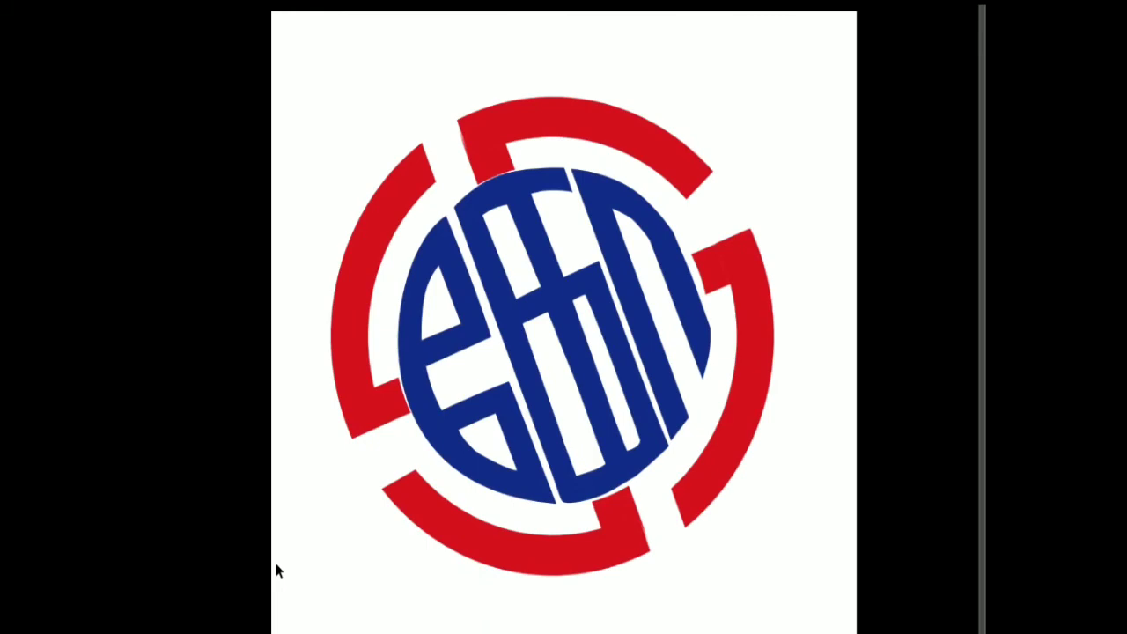
{"action": "key", "text": "f"}
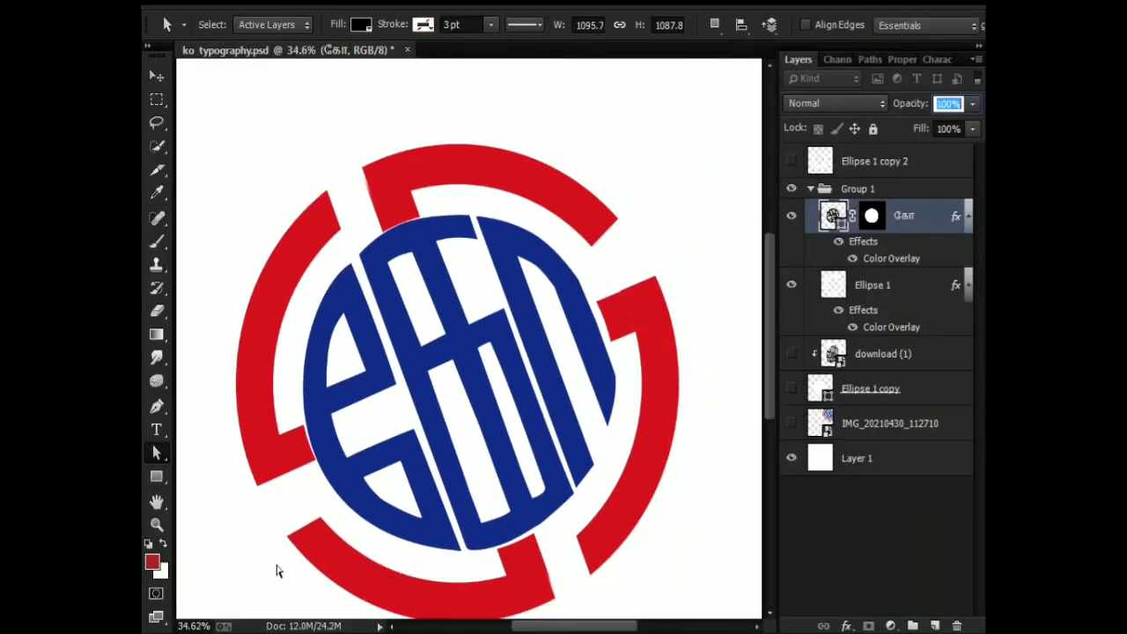